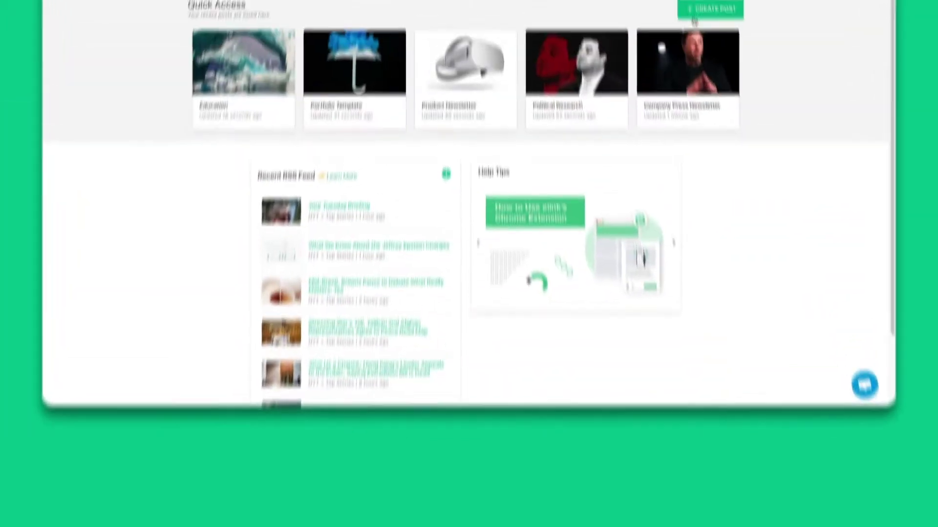
# Start a new post from the template gallery after previewing the News Feed template
pyautogui.click(696, 11)
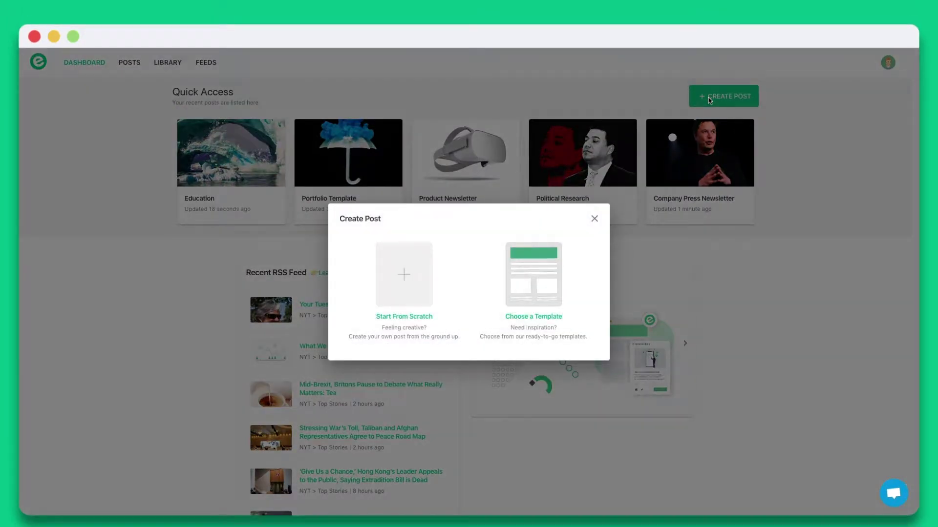
pyautogui.click(549, 283)
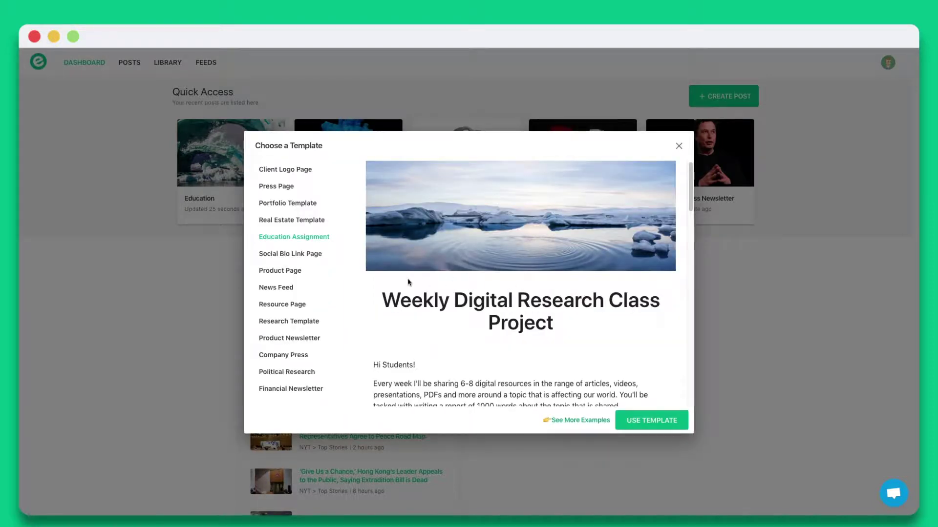
pyautogui.click(290, 285)
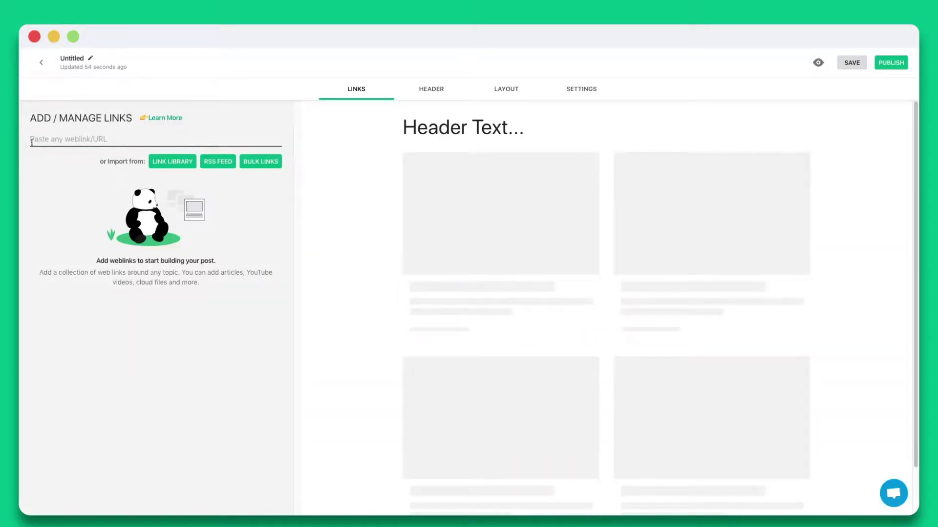
# Paste six NASA links: 50 states, Apollo memories, Moon landing benefits, first Mars rover, SuperCam, Hubble fireworks
pyautogui.press('super+v')
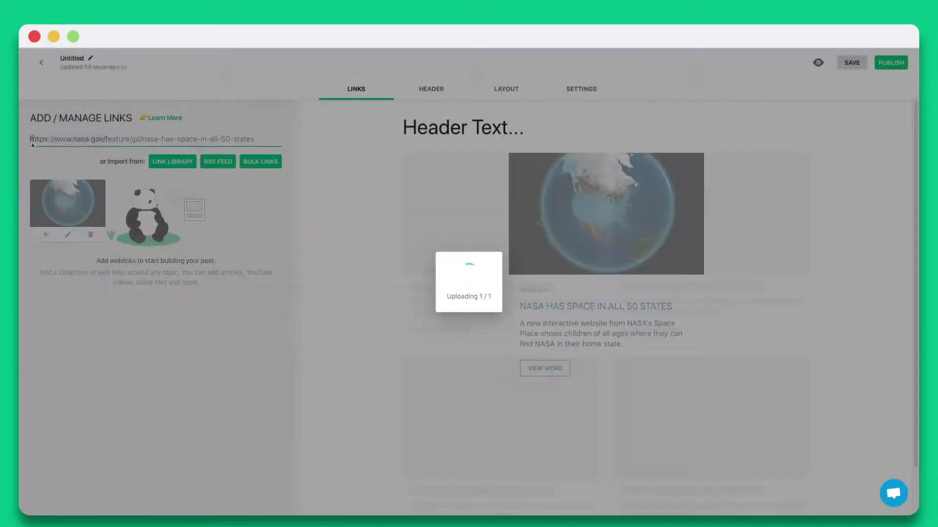
pyautogui.press('super+v')
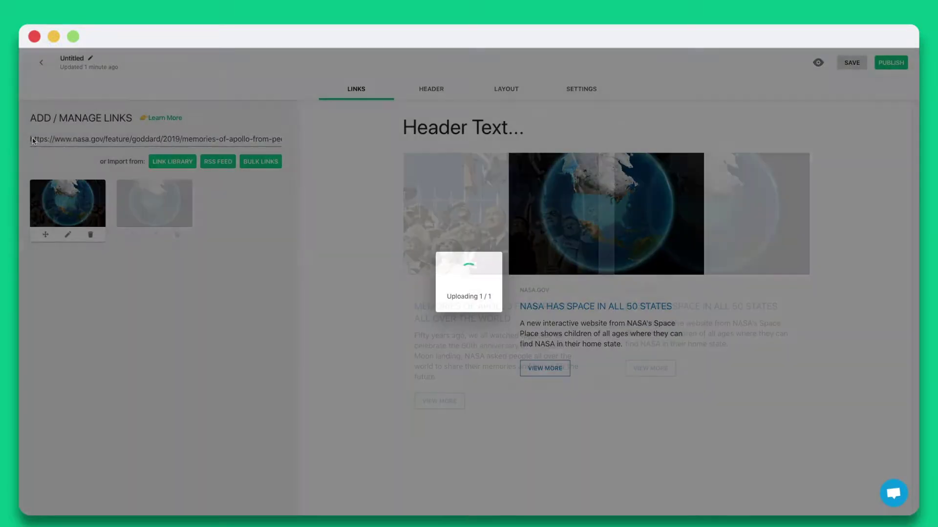
pyautogui.press('super+v')
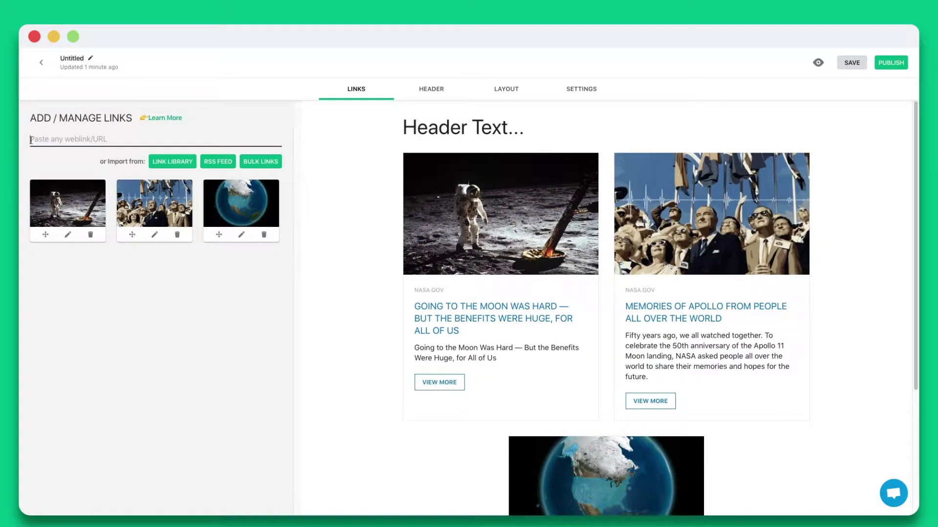
pyautogui.write('https://www.nasa.gov/image-feature/nasas-first-rover-on-the-red-planet')
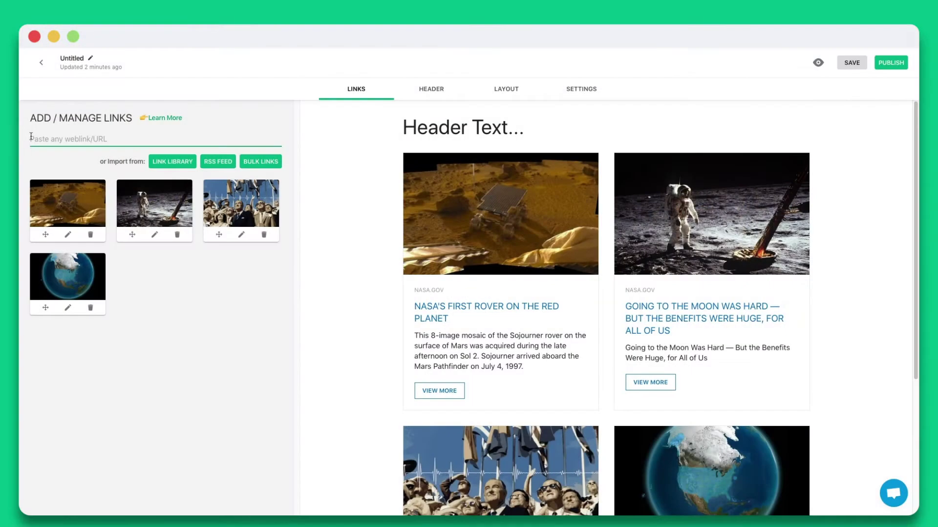
pyautogui.press('super+v')
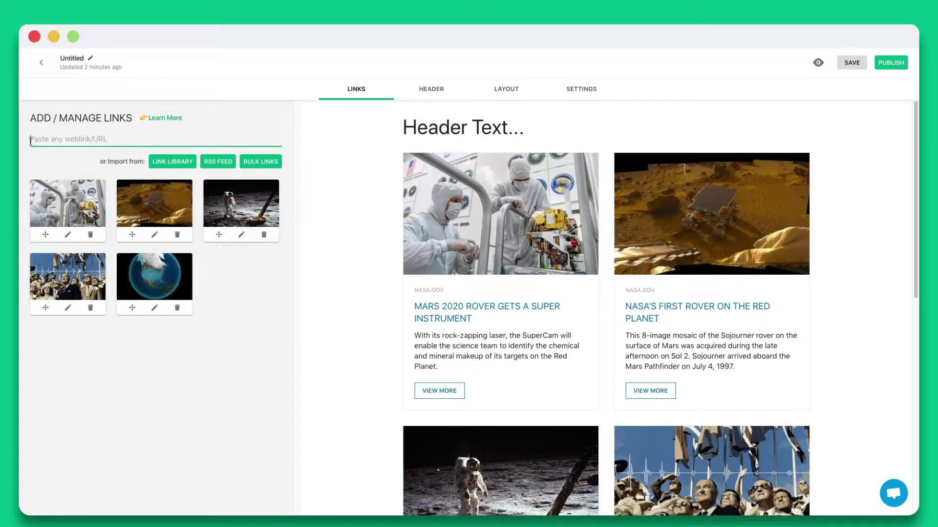
pyautogui.press('super+v')
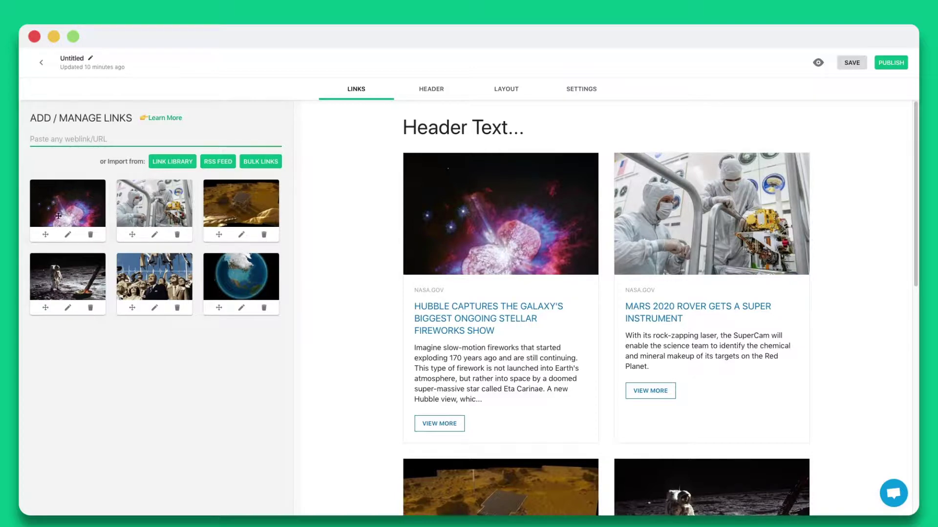
# Edit the Hubble fireworks card and recrop its thumbnail image, then save it
pyautogui.click(68, 236)
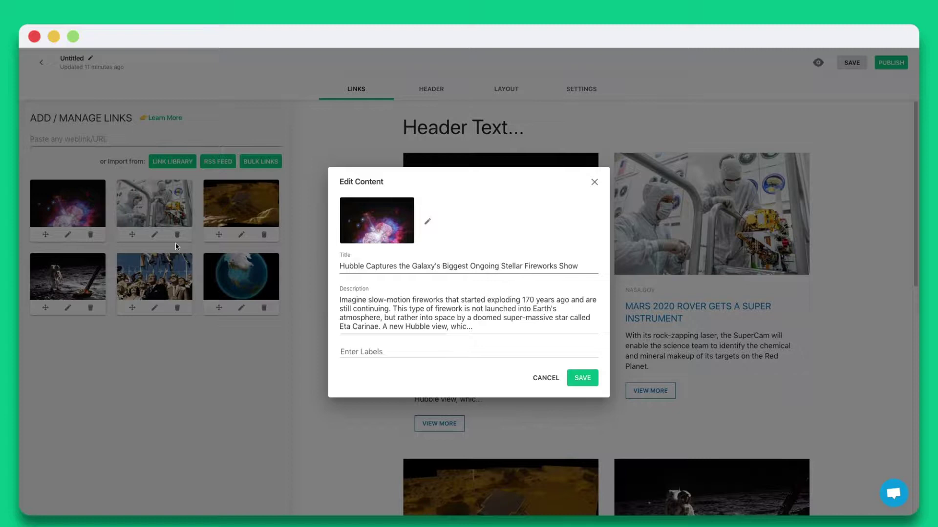
pyautogui.moveTo(581, 266); pyautogui.dragTo(338, 266)
pyautogui.moveTo(473, 327); pyautogui.dragTo(335, 297)
pyautogui.click(427, 221)
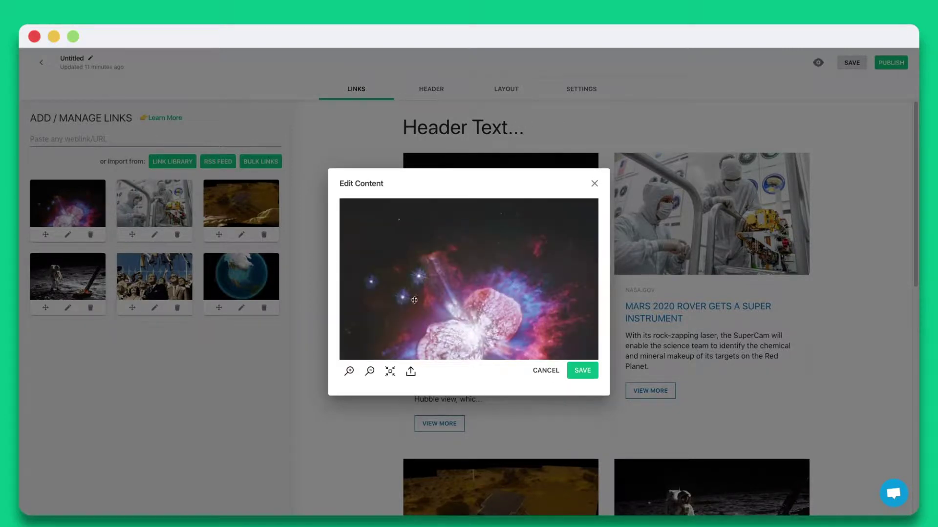
pyautogui.click(572, 374)
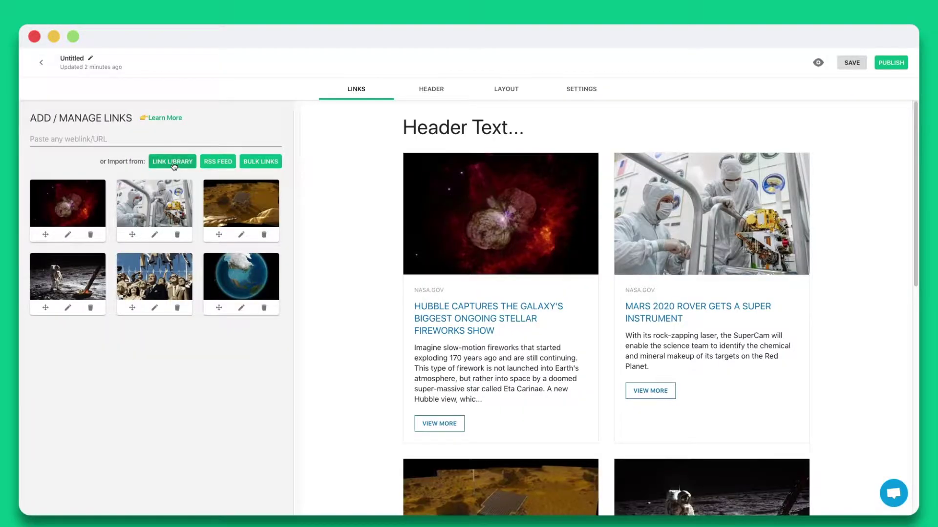
# Browse the Link Library and the NASA news RSS feed items
pyautogui.click(172, 162)
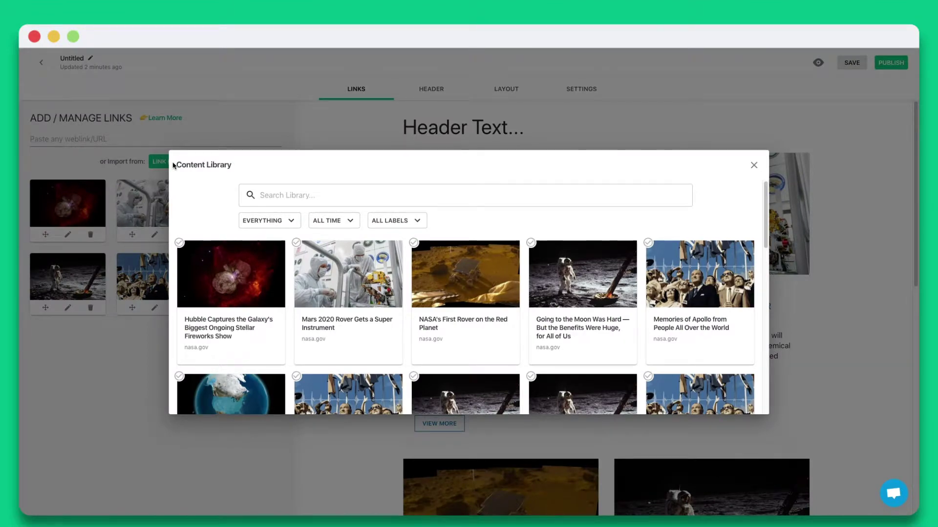
pyautogui.click(167, 165)
pyautogui.click(211, 163)
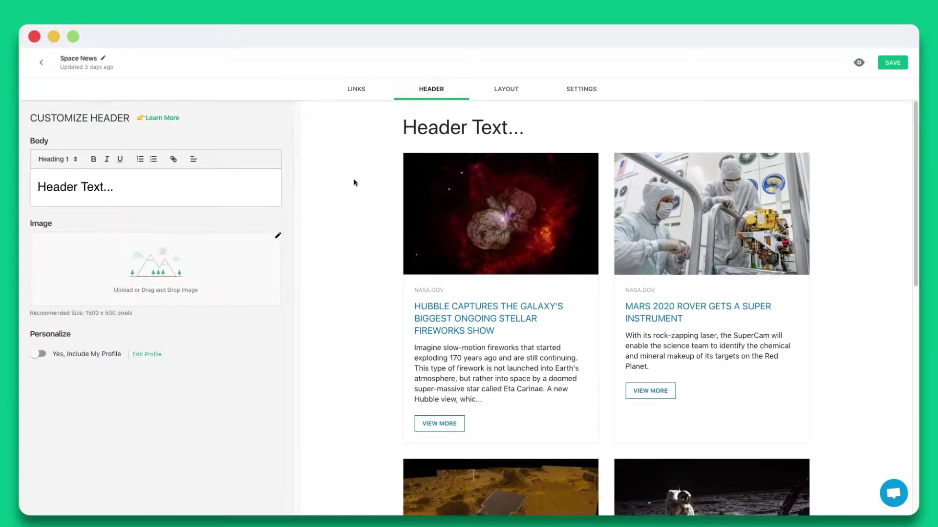
# Add the astronaut header image, paste the formatted Space News header text, and include the author profile
pyautogui.click(278, 237)
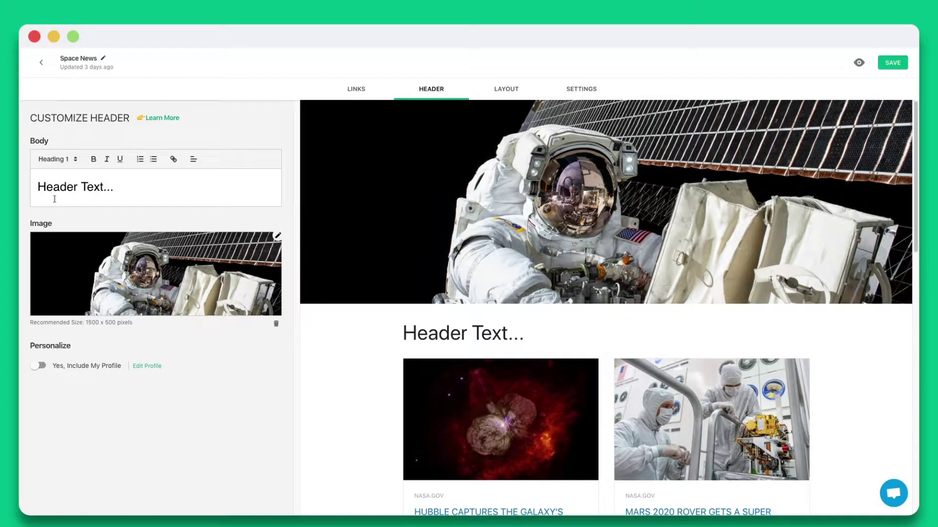
pyautogui.write("Space News Here's What's Floating 🌌 in Nasa We curate the best at what's happening at NASA. Discover the latest on Earth, the Galaxy and beyond!")
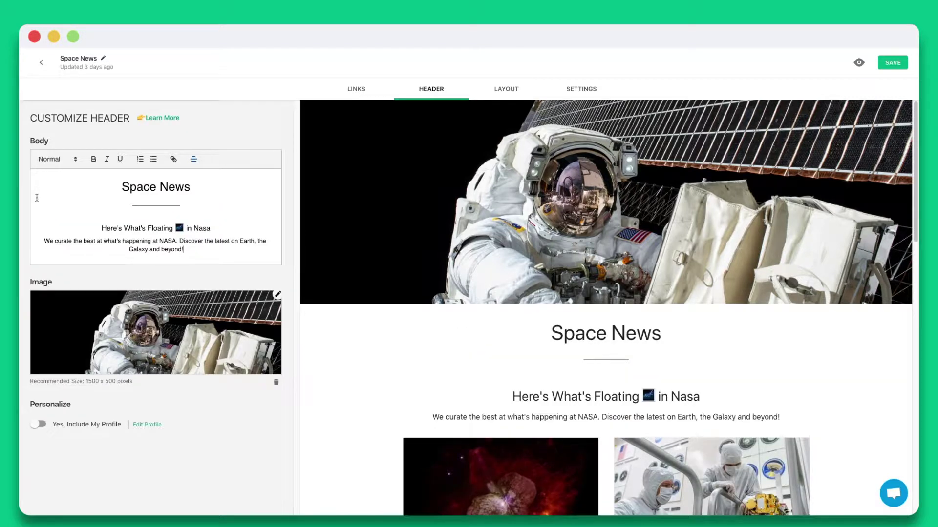
pyautogui.click(41, 424)
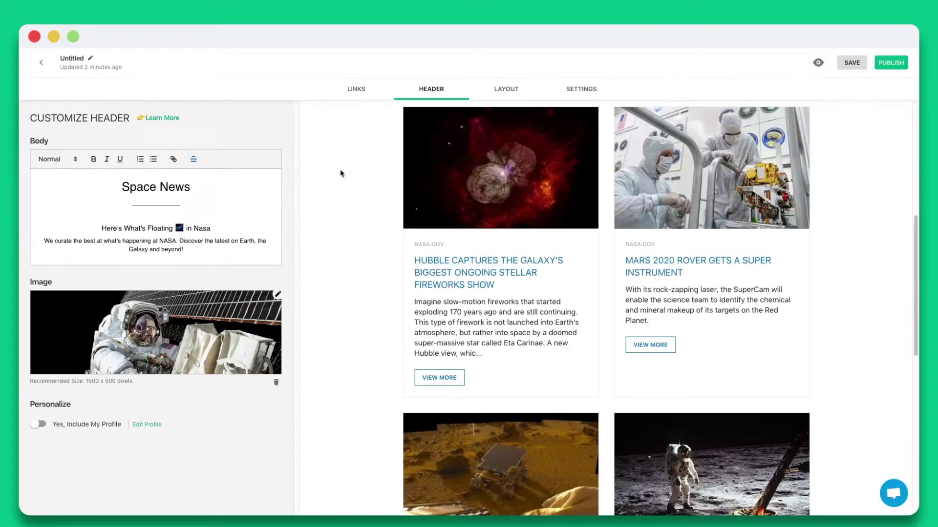
# Preview the Ziro and single-column Tuli layouts, then apply the two-column Semniyak layout
pyautogui.click(513, 88)
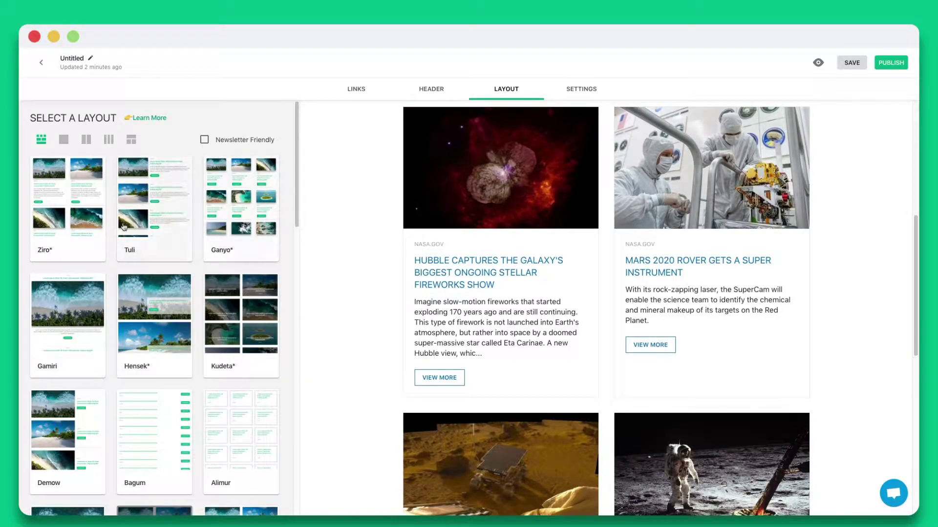
pyautogui.click(74, 222)
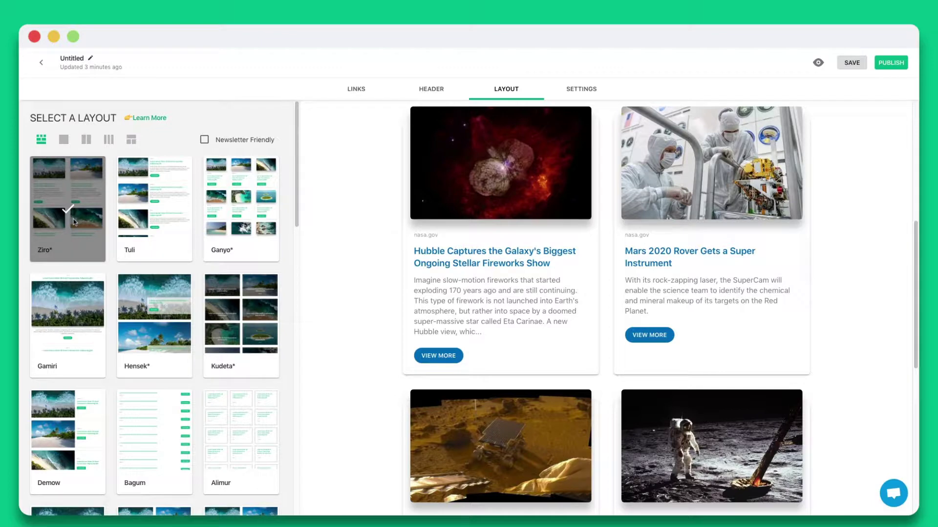
pyautogui.click(145, 217)
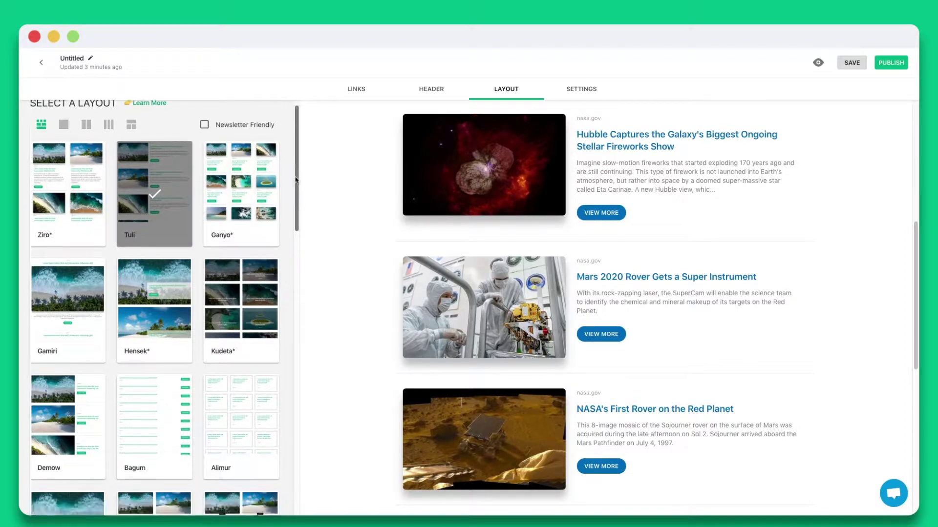
pyautogui.moveTo(296, 185); pyautogui.dragTo(299, 276)
pyautogui.click(258, 261)
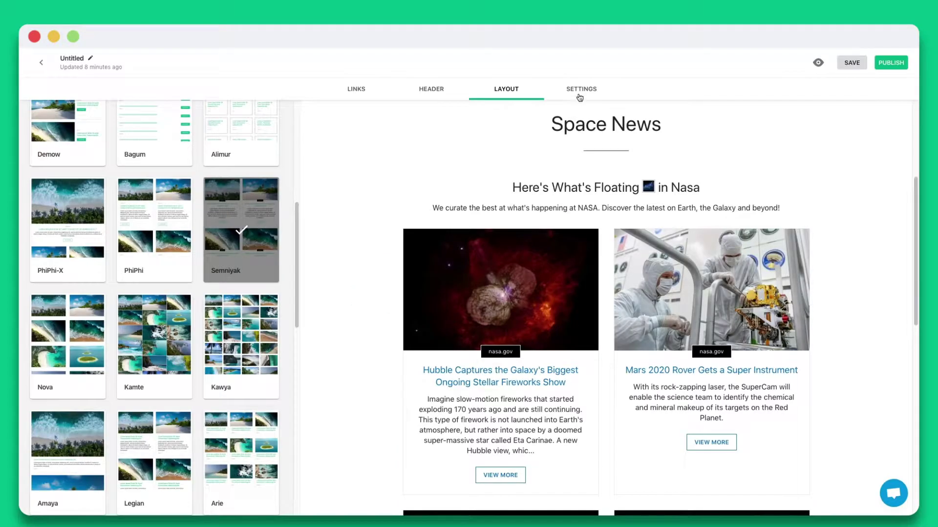
# In post settings, switch to custom theme colours with a light-blue accent
pyautogui.click(580, 93)
pyautogui.click(236, 164)
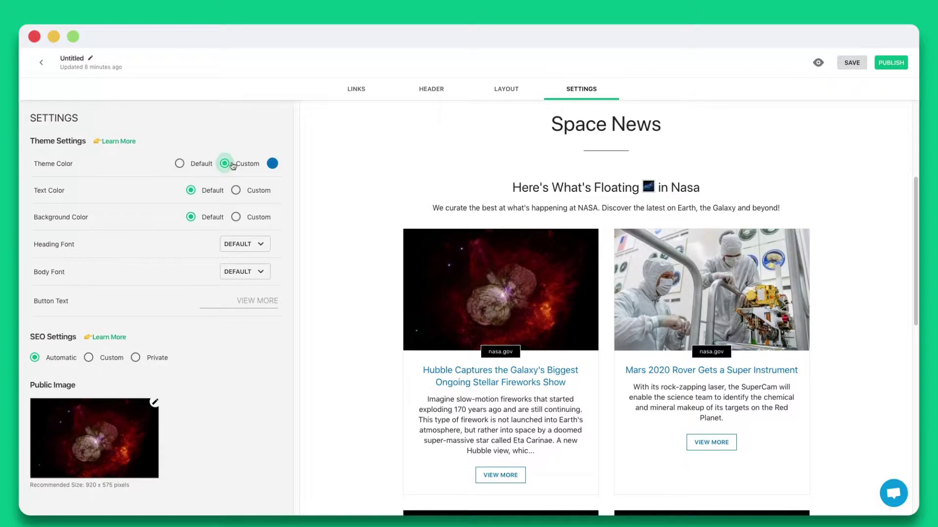
pyautogui.click(273, 164)
pyautogui.click(260, 287)
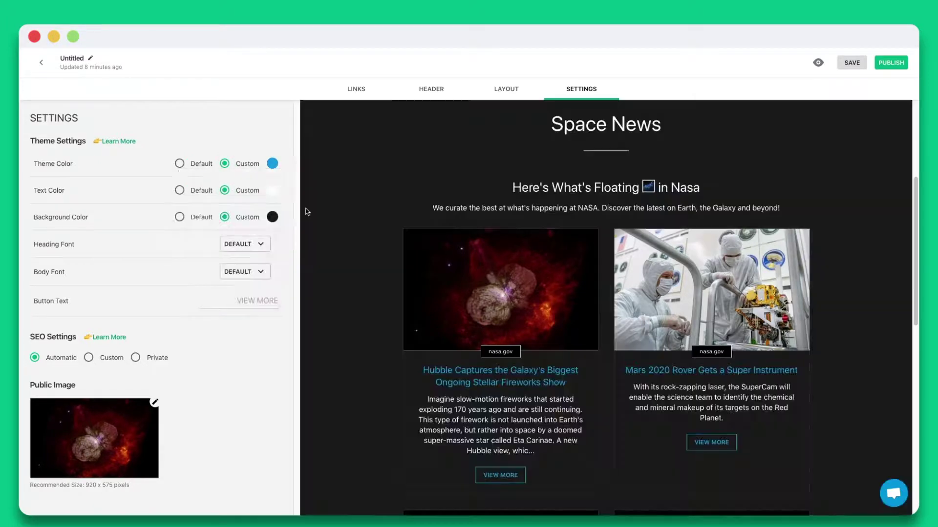
# Set Lora headings, Open Sans body, button text 'READ MORE', and publish the Space News post
pyautogui.click(247, 244)
pyautogui.click(248, 294)
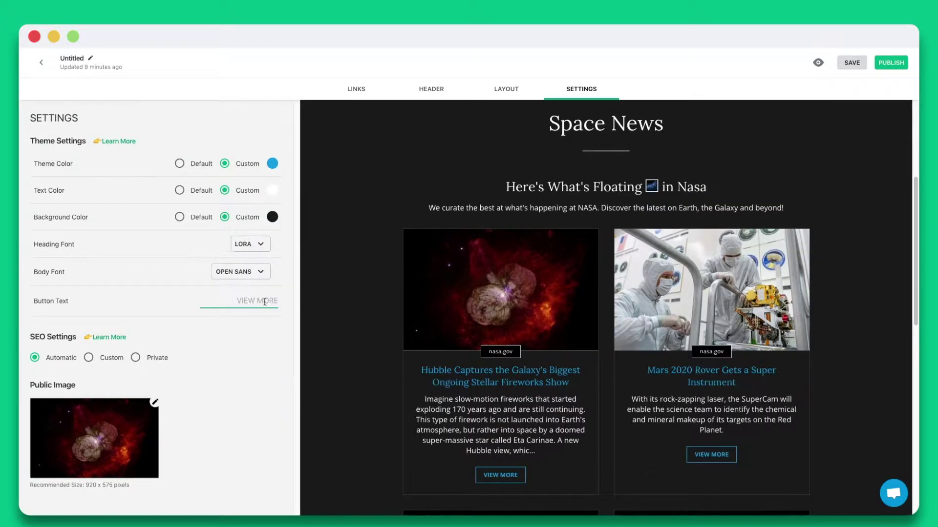
pyautogui.write('READ MORE')
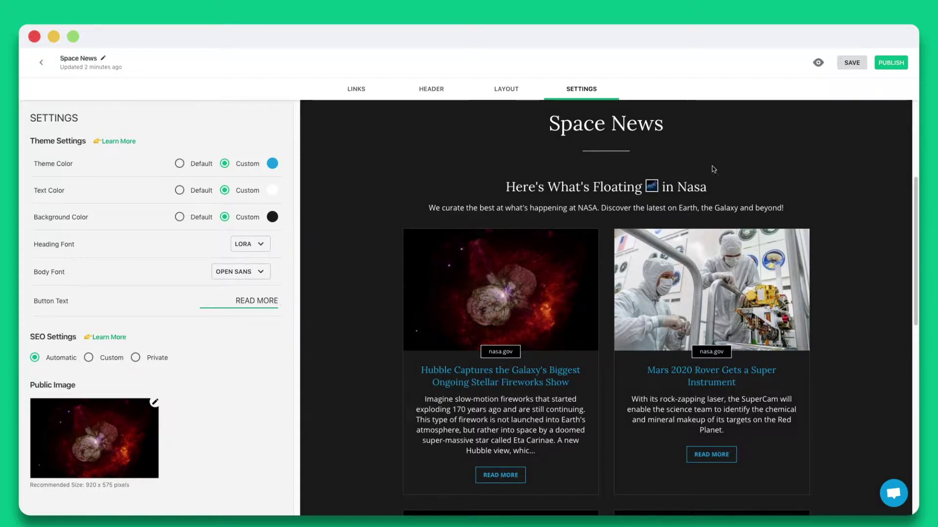
pyautogui.click(890, 63)
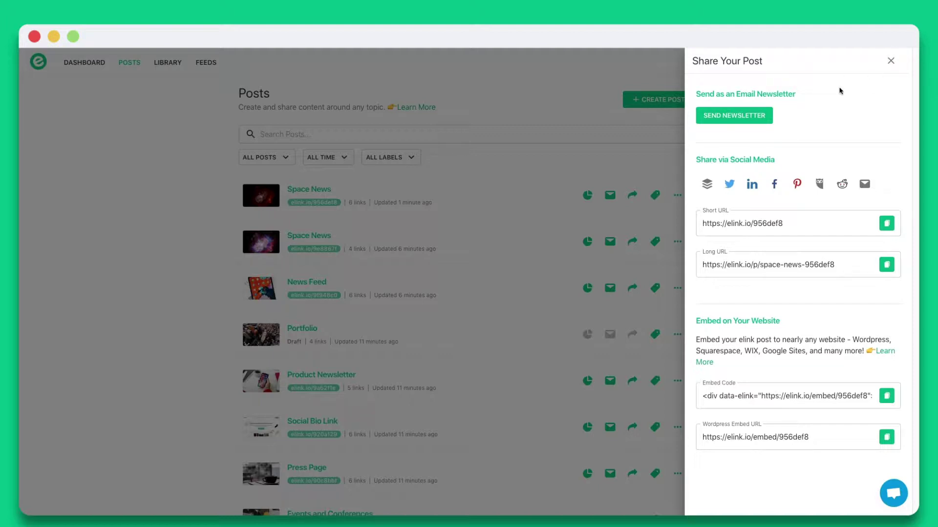
# Check the newsletter export options, copy the post's long URL, then copy its embed code
pyautogui.click(749, 119)
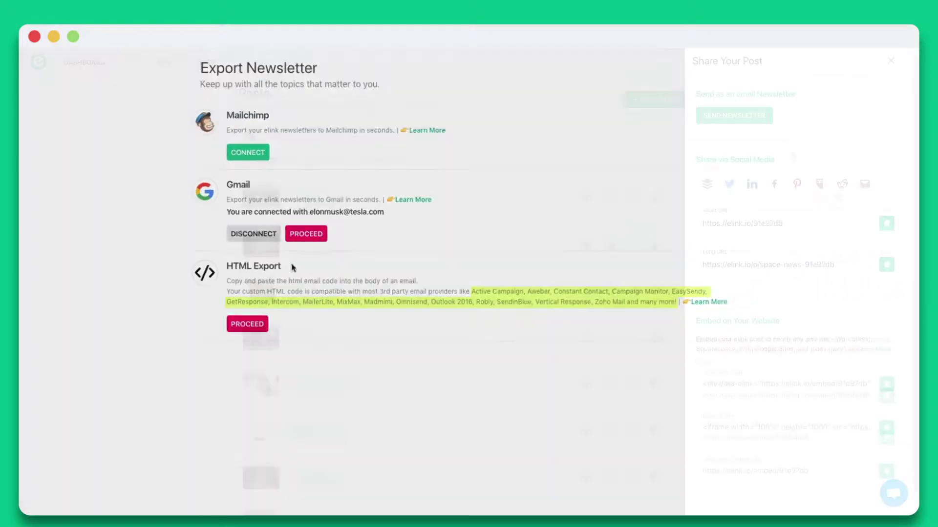
pyautogui.click(787, 211)
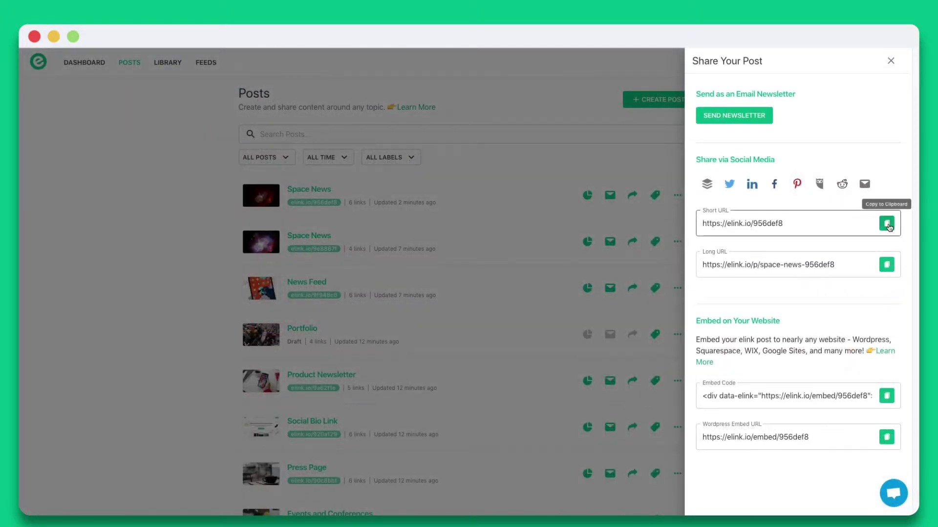
pyautogui.click(886, 264)
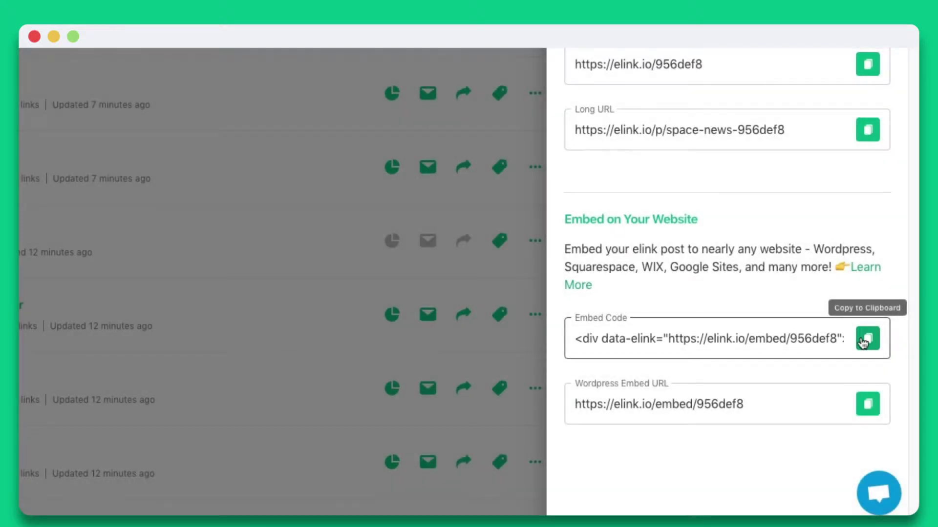
pyautogui.click(863, 343)
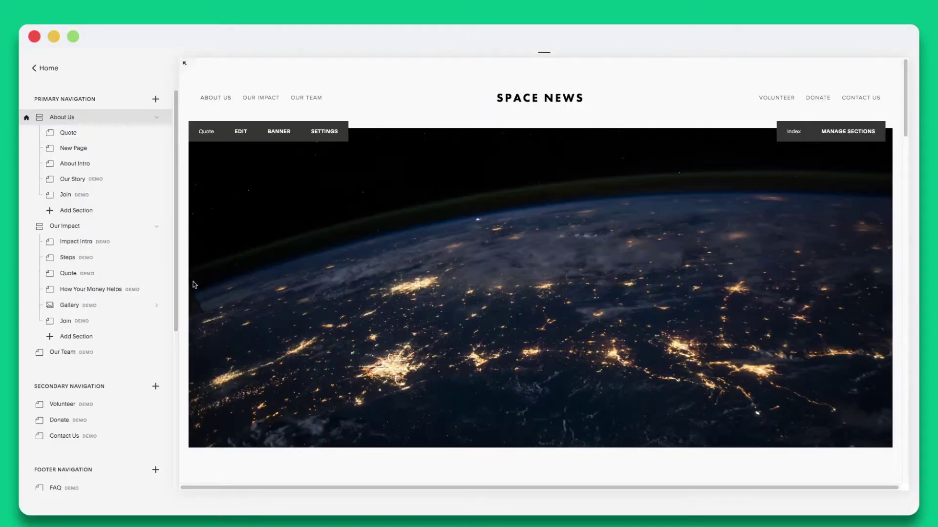
# Add a Blank section below the Earth-at-night hero and open it for editing
pyautogui.click(862, 139)
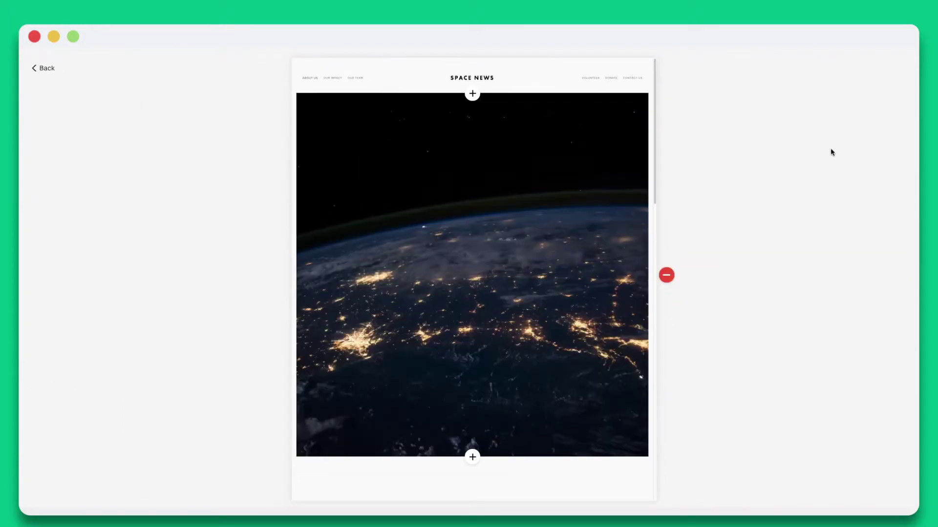
pyautogui.click(472, 457)
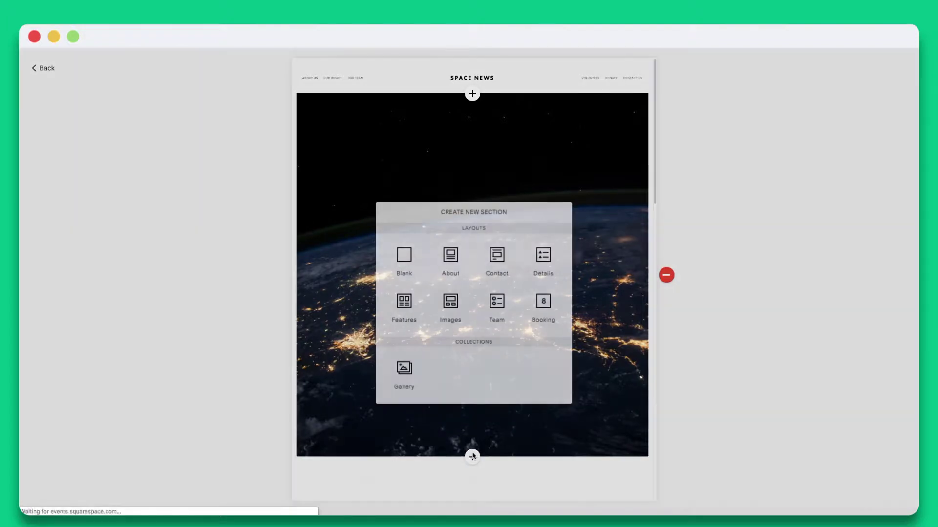
pyautogui.click(411, 282)
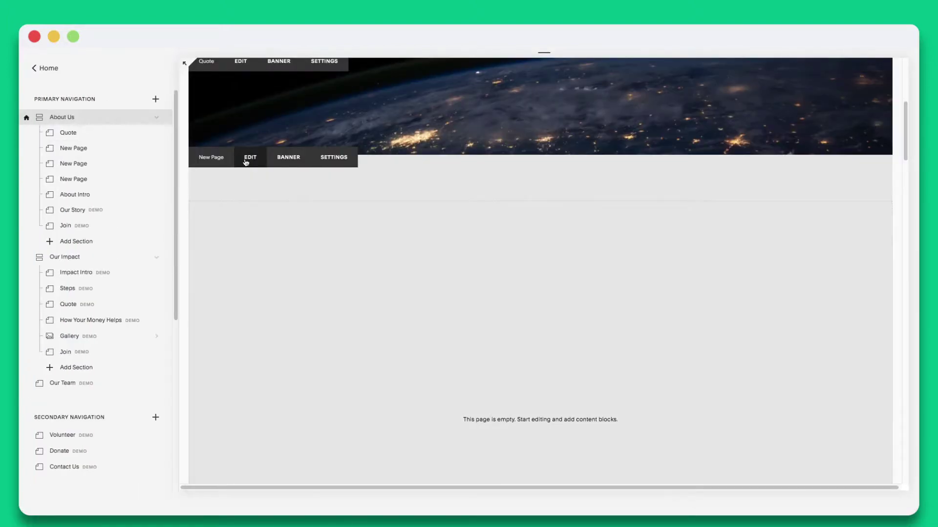
pyautogui.click(249, 157)
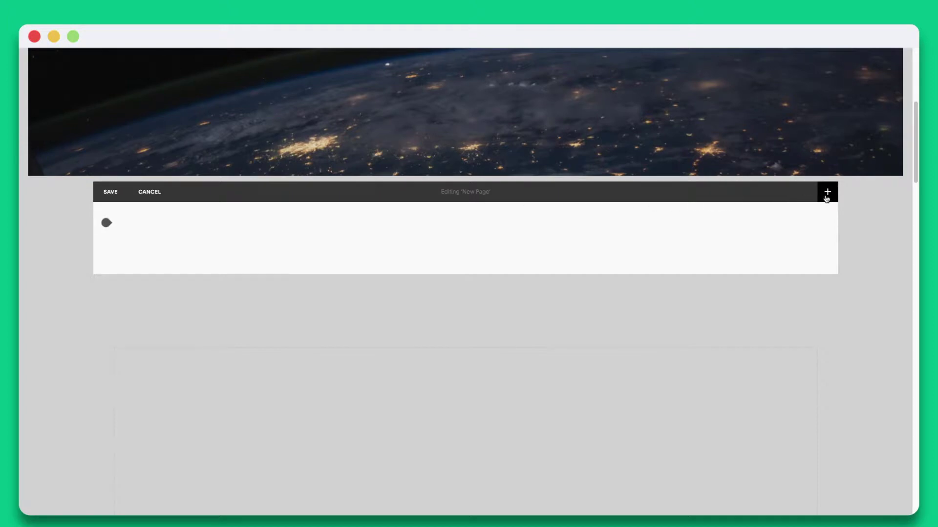
# Add an Embed block, paste the elink Space News embed code as raw code, and apply it
pyautogui.click(827, 192)
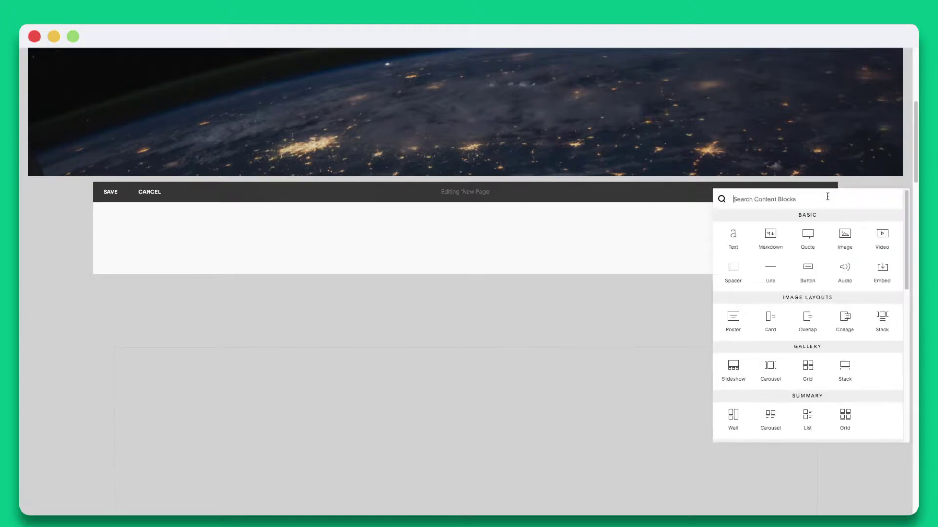
pyautogui.click(872, 270)
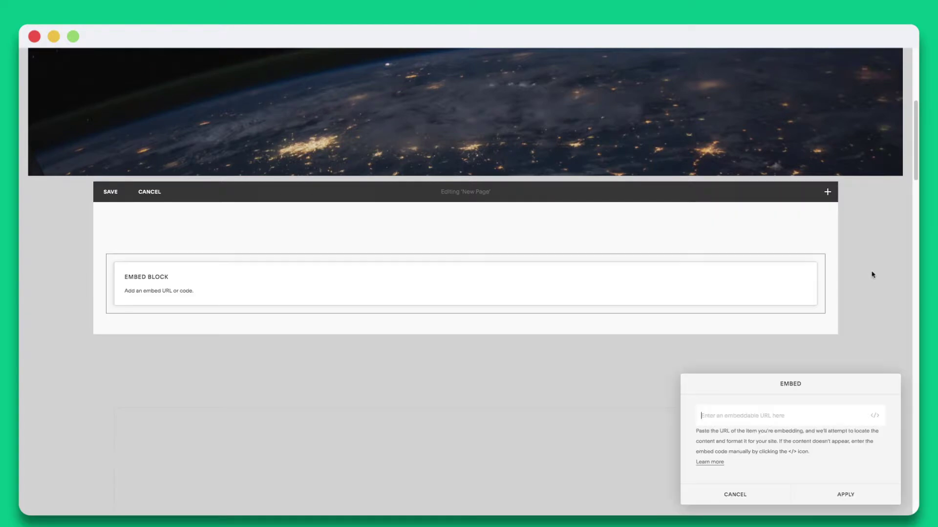
pyautogui.click(875, 416)
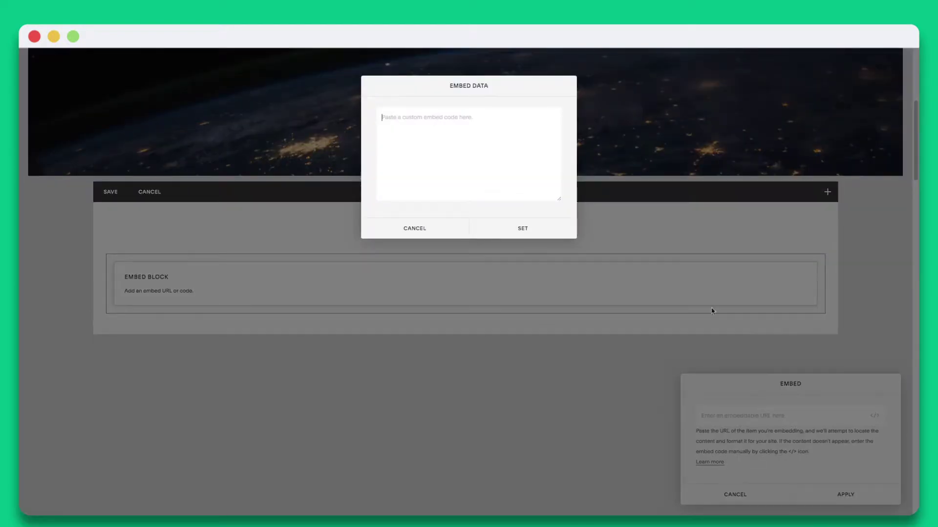
pyautogui.rightClick(440, 131)
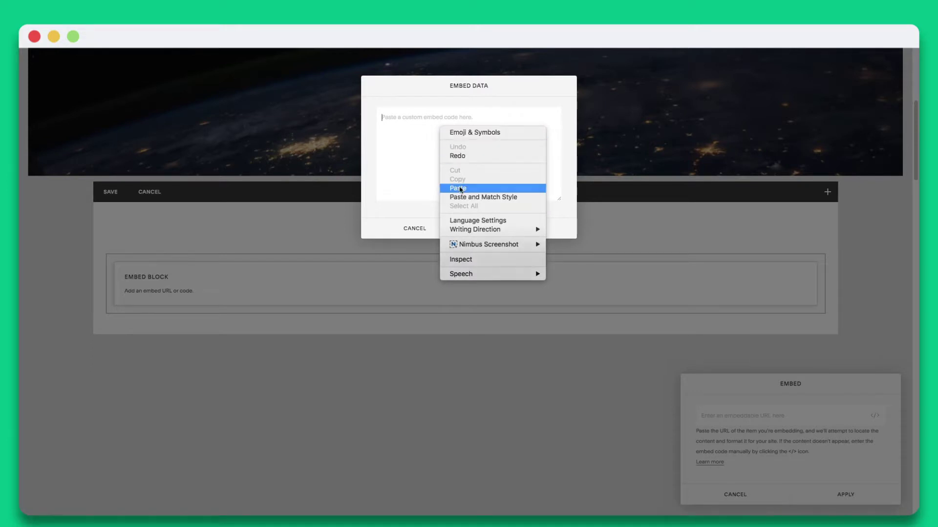
pyautogui.click(460, 188)
pyautogui.click(515, 228)
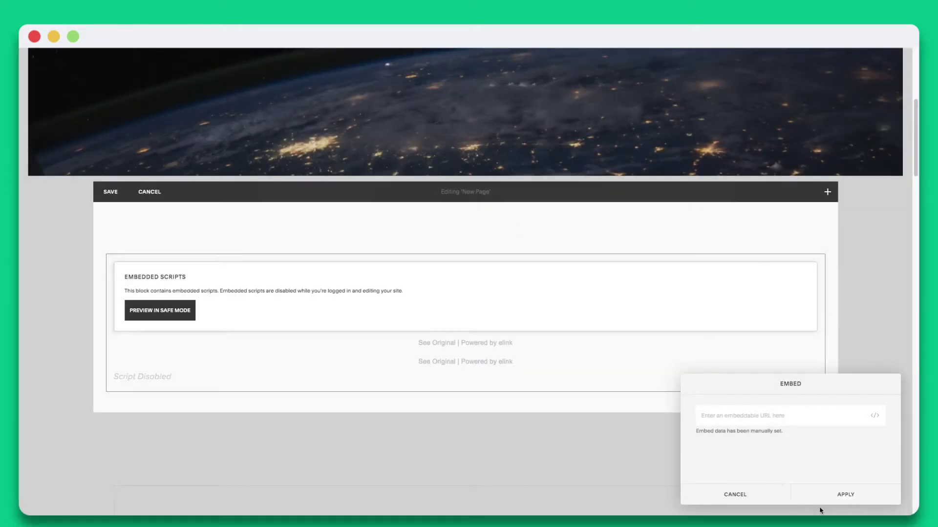
pyautogui.click(827, 502)
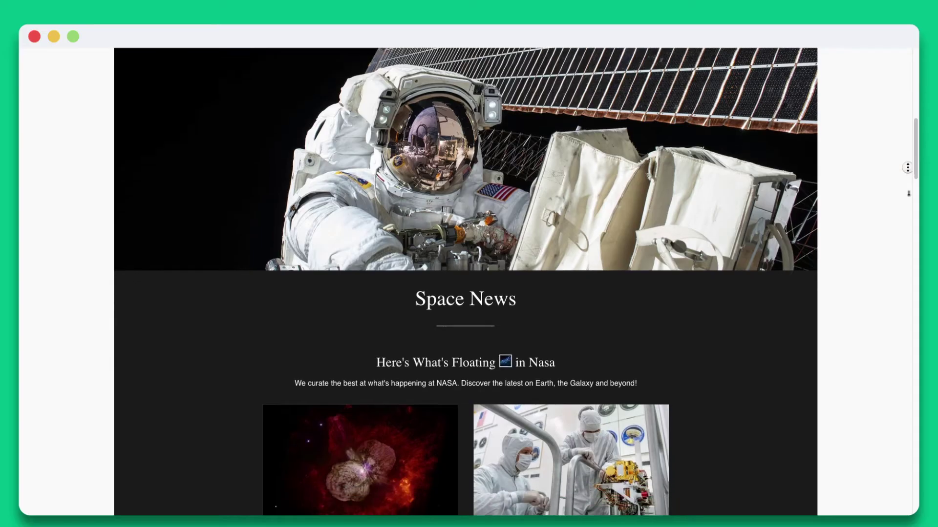
pyautogui.scroll(-5, 909, 193)
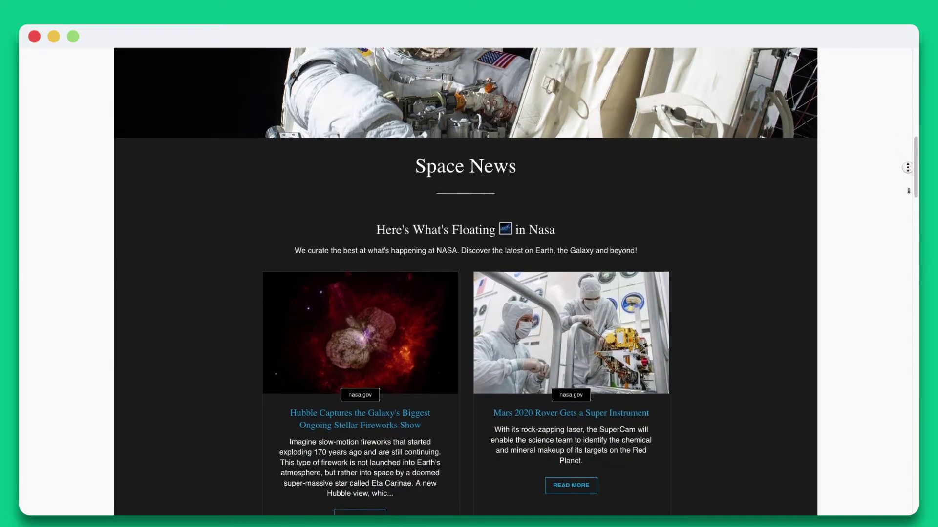
pyautogui.scroll(-5, 908, 190)
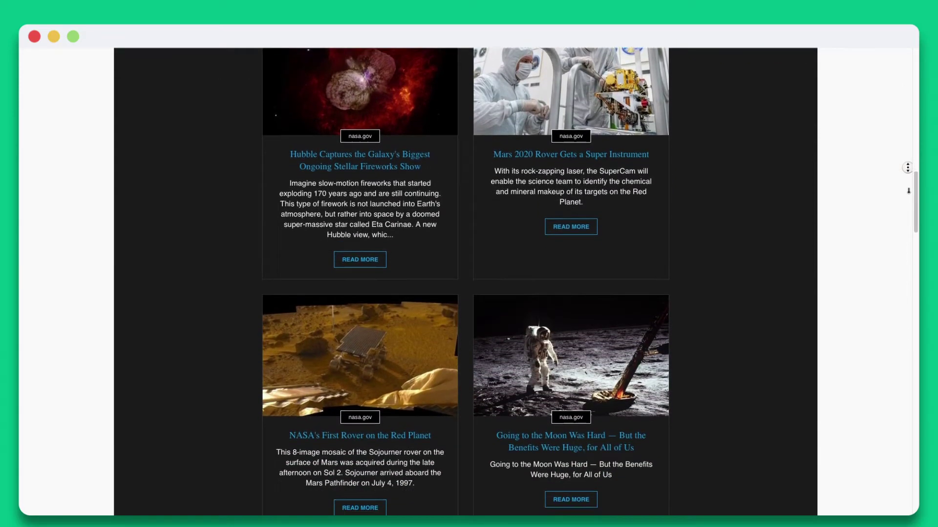
pyautogui.scroll(15, 910, 157)
pyautogui.scroll(-3, 908, 195)
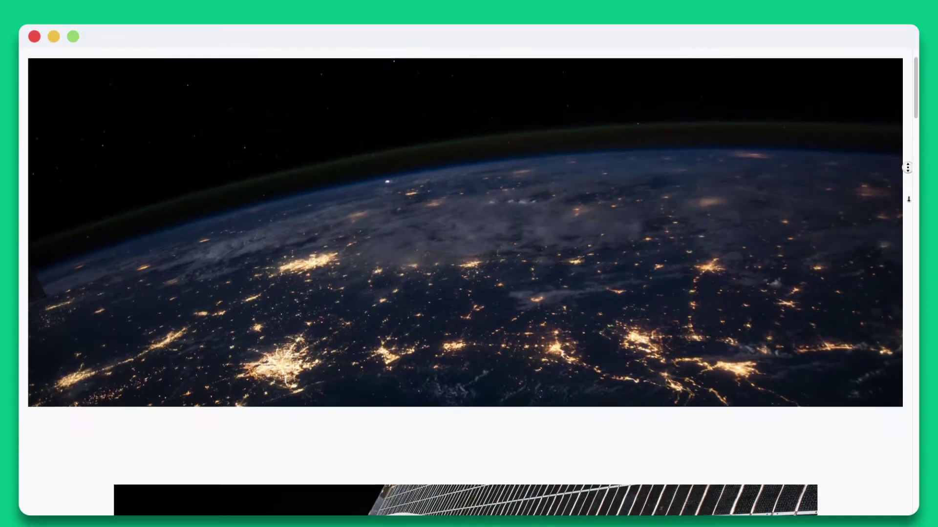
pyautogui.scroll(-5, 908, 200)
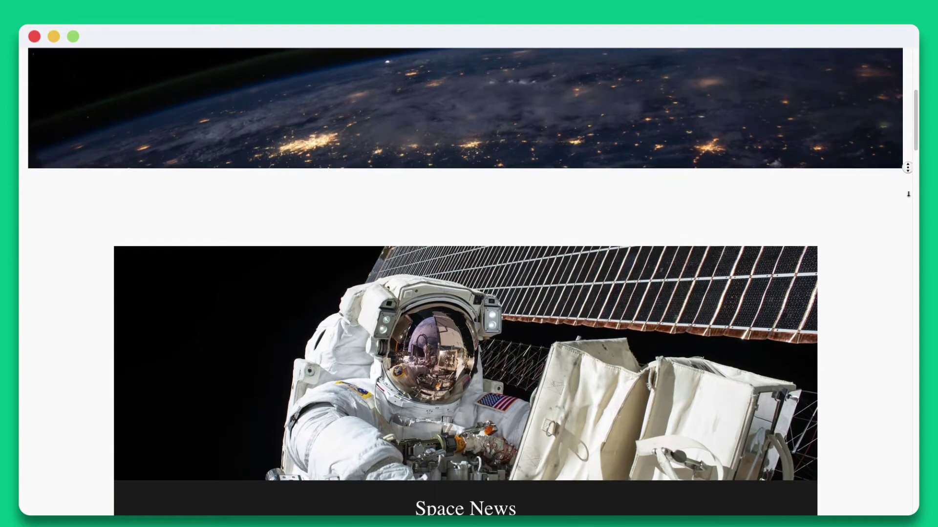
pyautogui.scroll(-4, 908, 194)
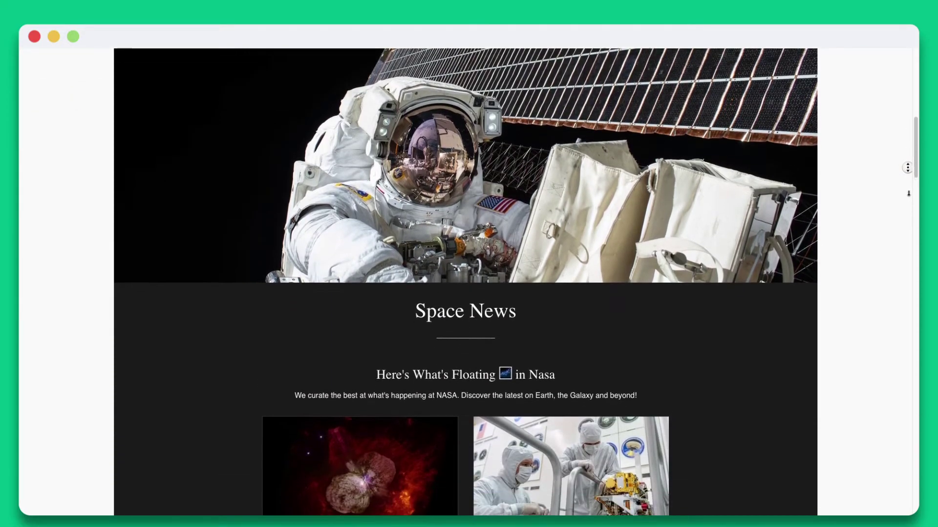
pyautogui.scroll(-4, 908, 190)
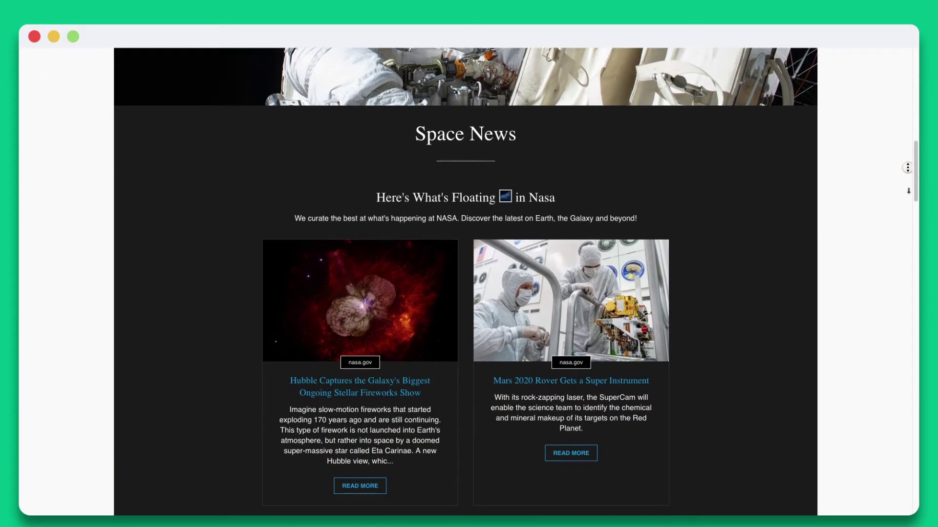
pyautogui.scroll(-4, 908, 191)
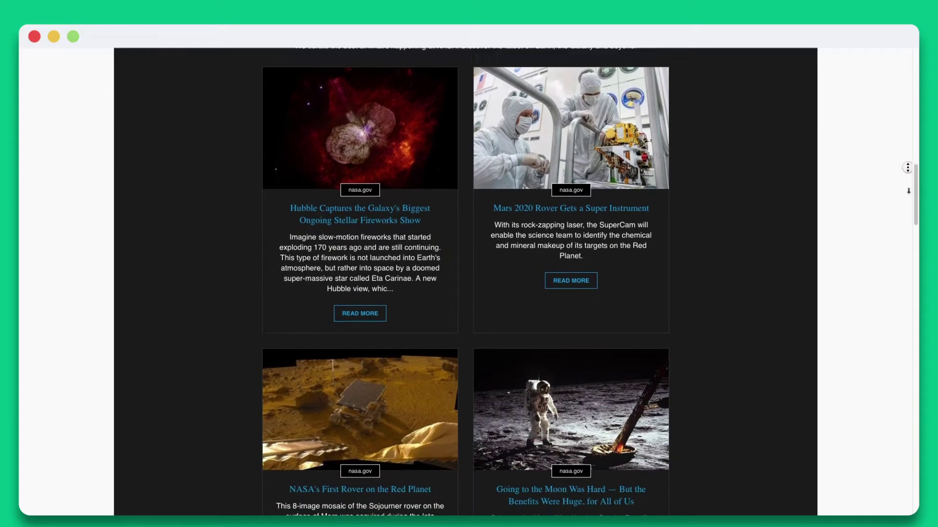
pyautogui.scroll(-3, 908, 191)
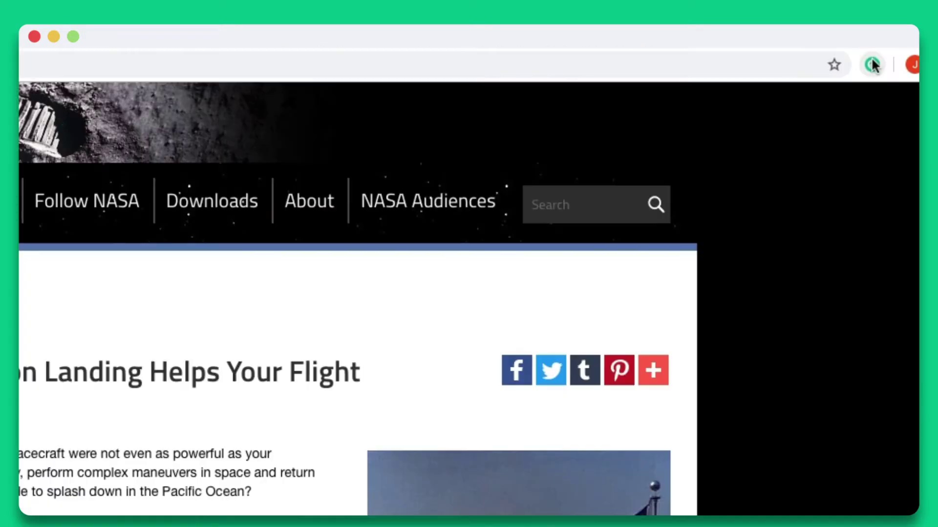
# Open and close elink's image picker, then check save options for the page, rocket photo and NASA Scientists link
pyautogui.click(872, 62)
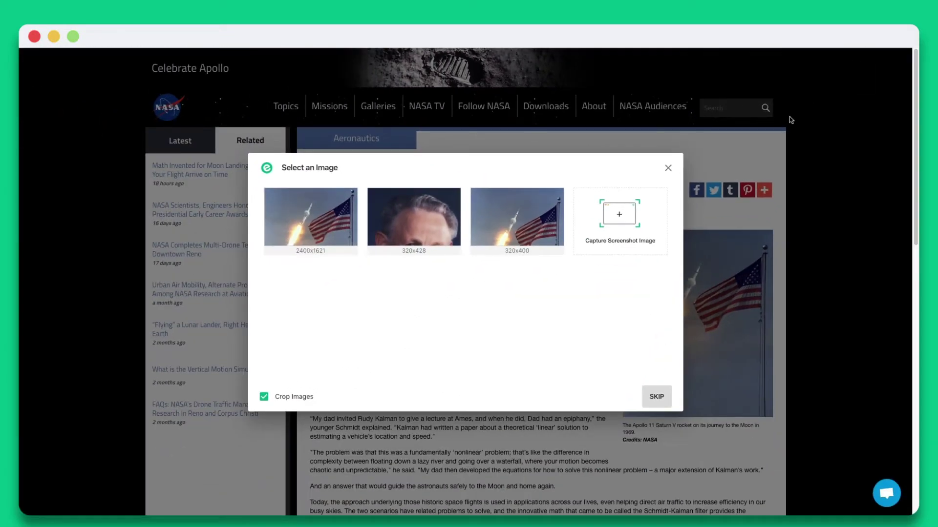
pyautogui.click(668, 168)
pyautogui.rightClick(504, 313)
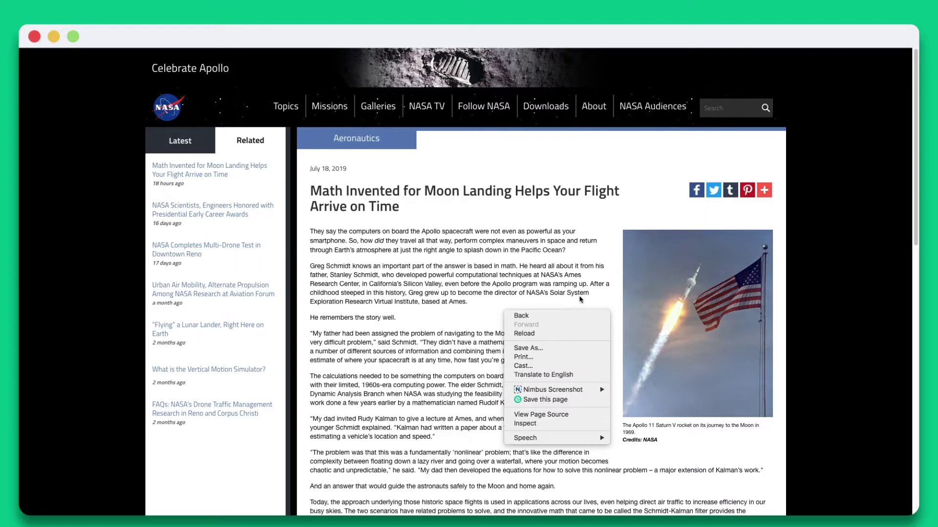
pyautogui.rightClick(643, 289)
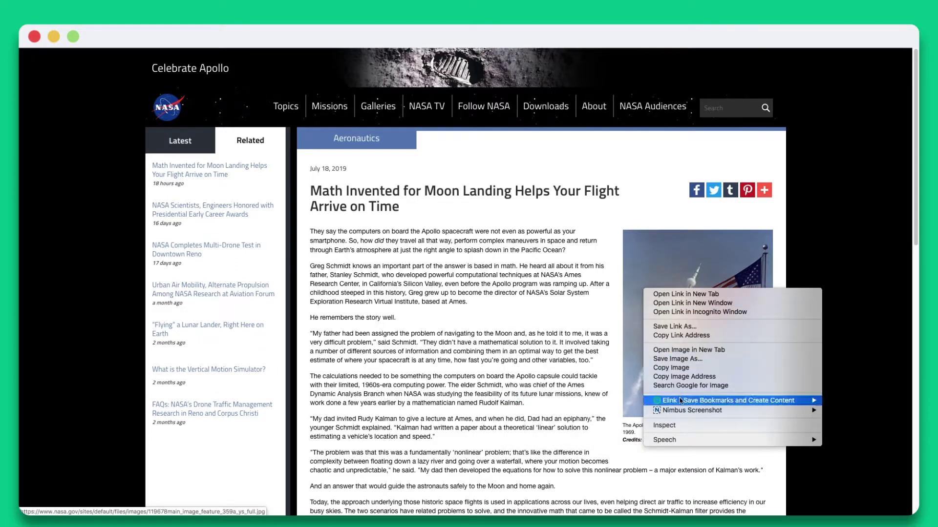
pyautogui.moveTo(644, 400)
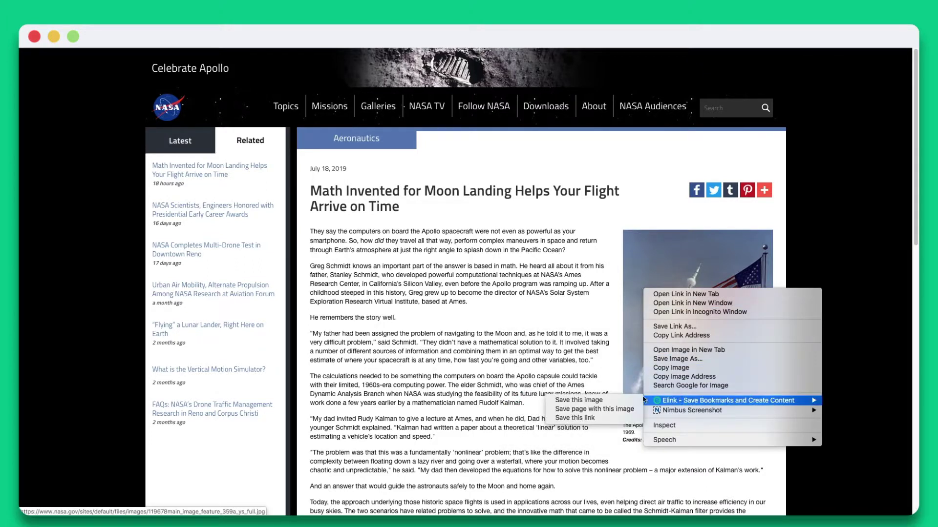
pyautogui.click(613, 401)
pyautogui.rightClick(236, 217)
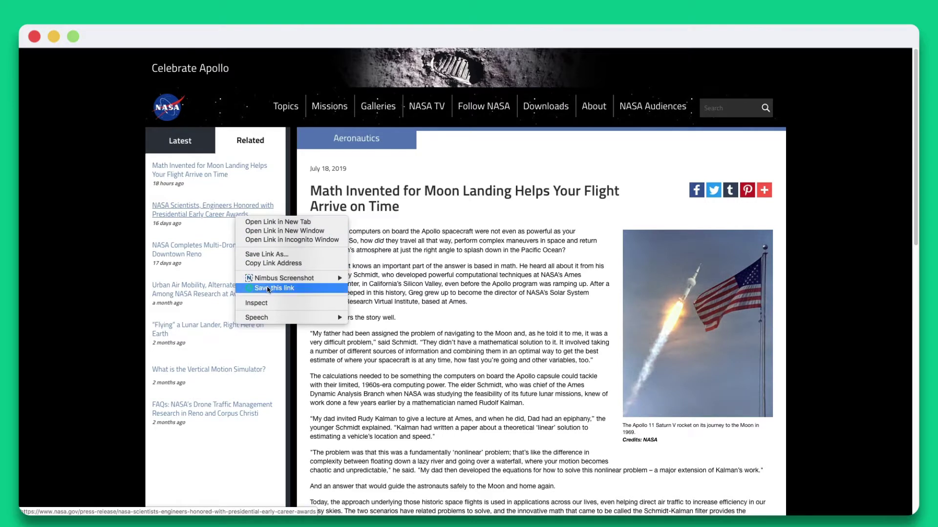
pyautogui.click(268, 289)
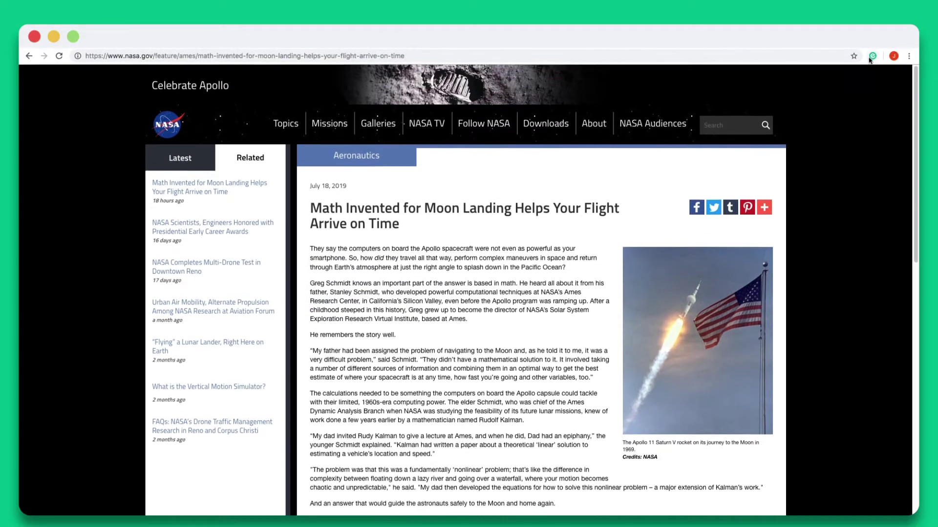
pyautogui.click(872, 55)
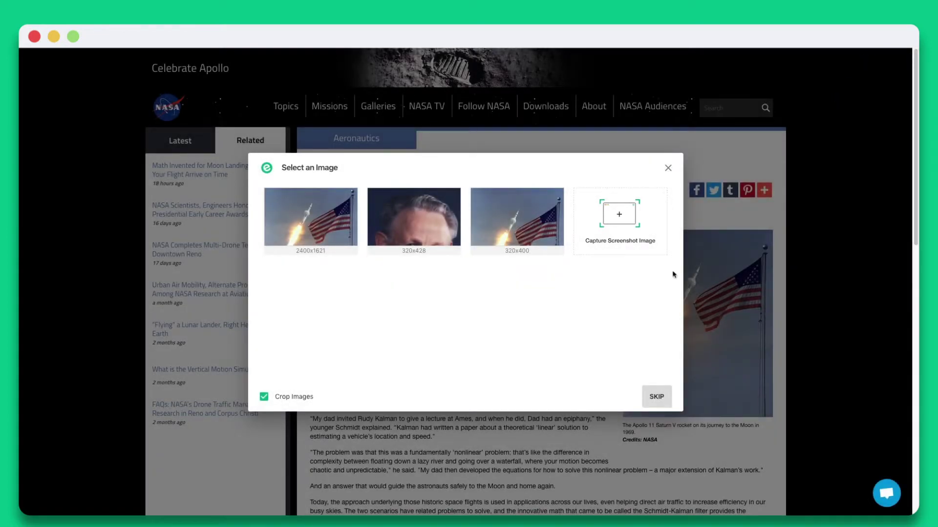
pyautogui.click(263, 397)
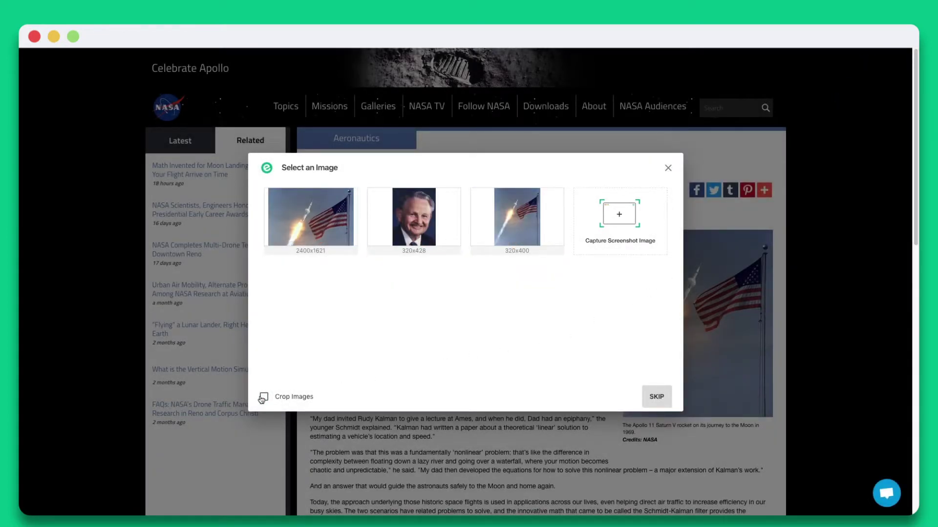
pyautogui.click(262, 398)
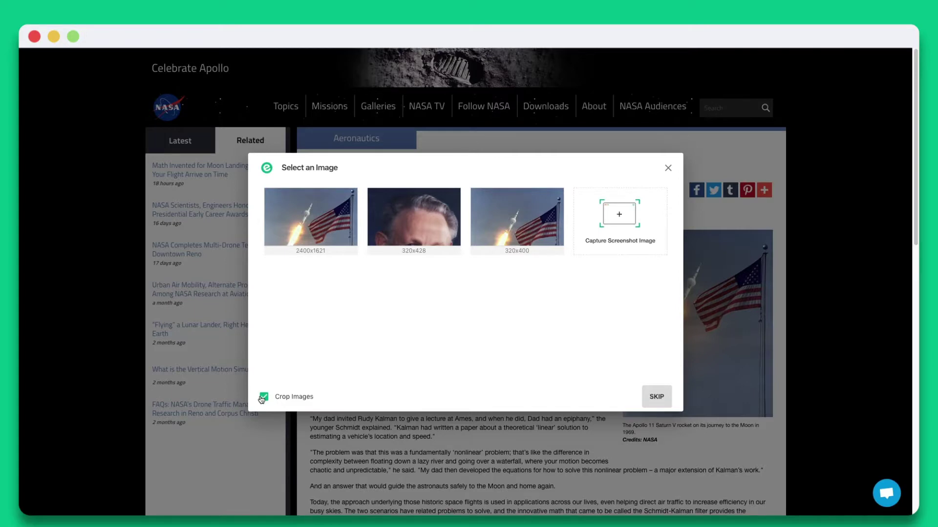
# Choose the 2400x1621 rocket photo and review the article's title and description
pyautogui.click(323, 240)
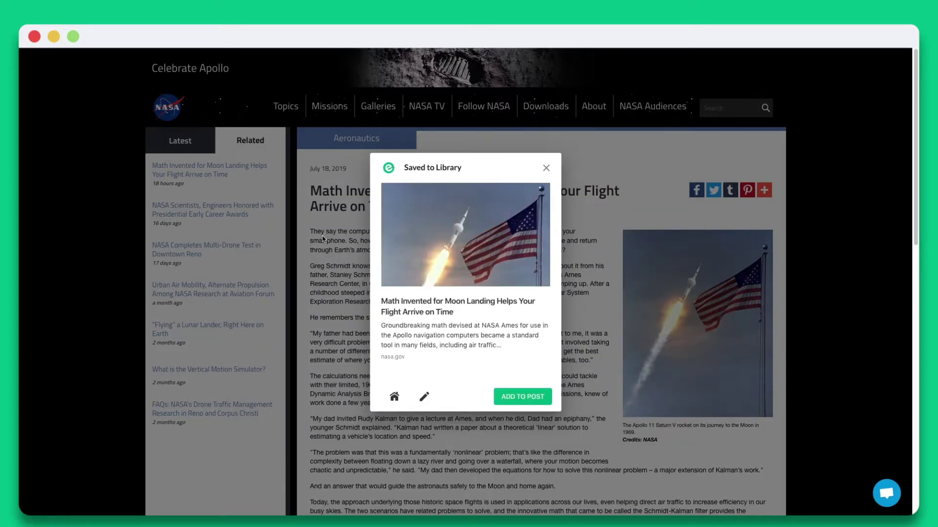
pyautogui.click(424, 397)
pyautogui.moveTo(570, 266); pyautogui.dragTo(358, 263)
pyautogui.moveTo(443, 327); pyautogui.dragTo(349, 298)
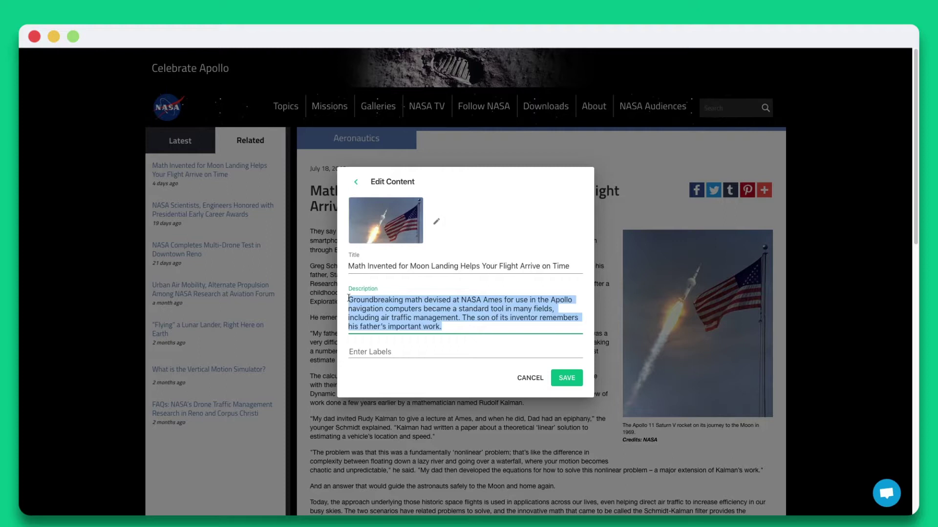
pyautogui.click(349, 298)
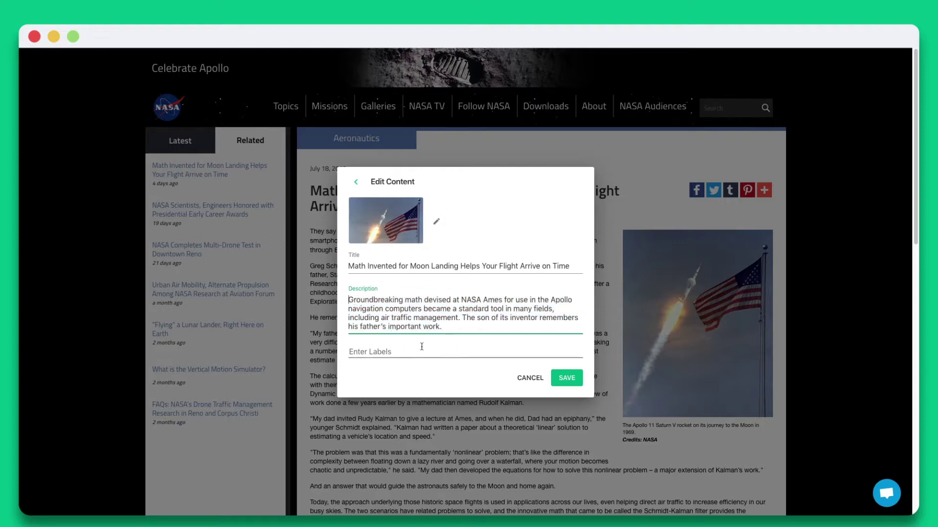
# Save the Moon-landing math article to the library and add it to the Space News post
pyautogui.click(557, 379)
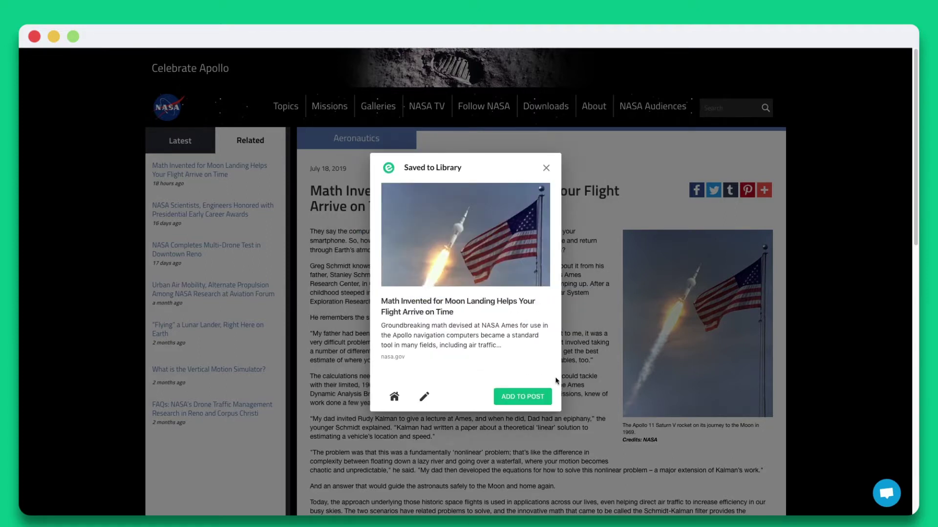
pyautogui.click(548, 393)
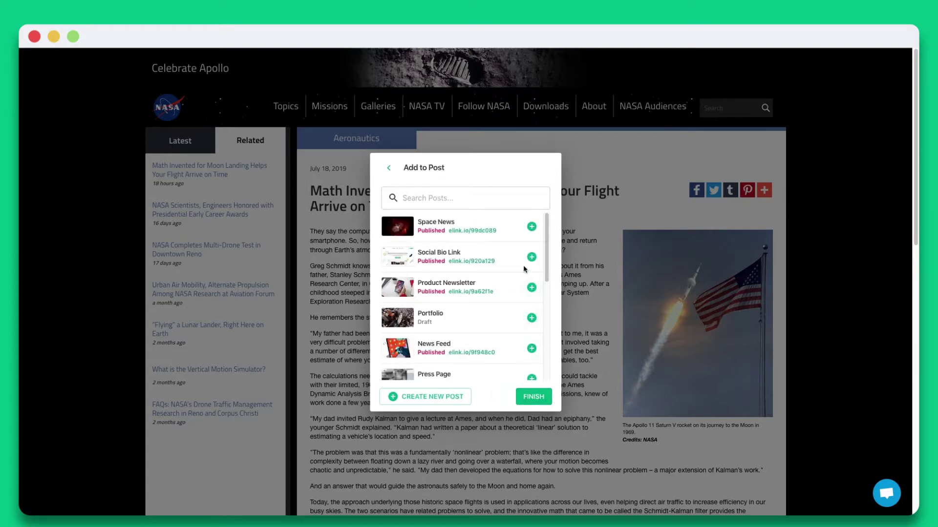
pyautogui.click(543, 397)
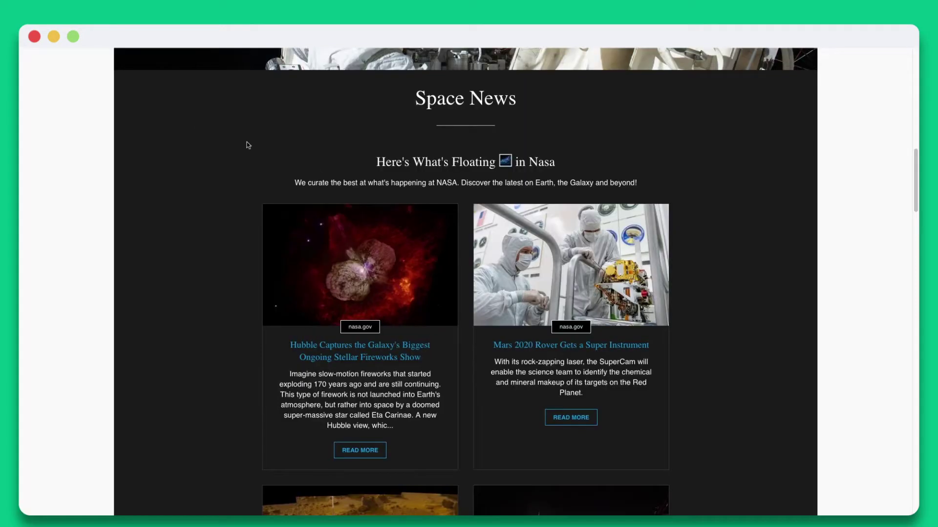
# Reload the Squarespace page and scroll through the Sojourner, Moon, Apollo and 50 States story cards
pyautogui.moveTo(76, 77)
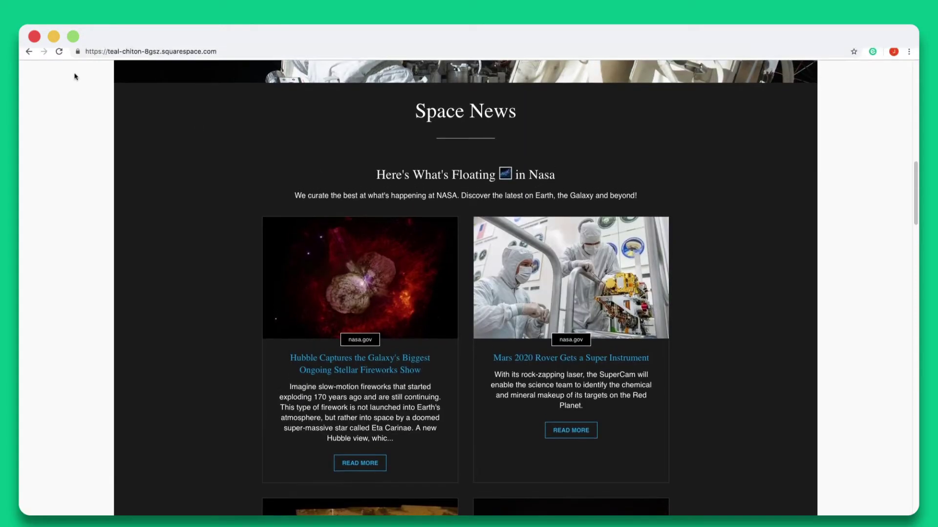
pyautogui.click(58, 56)
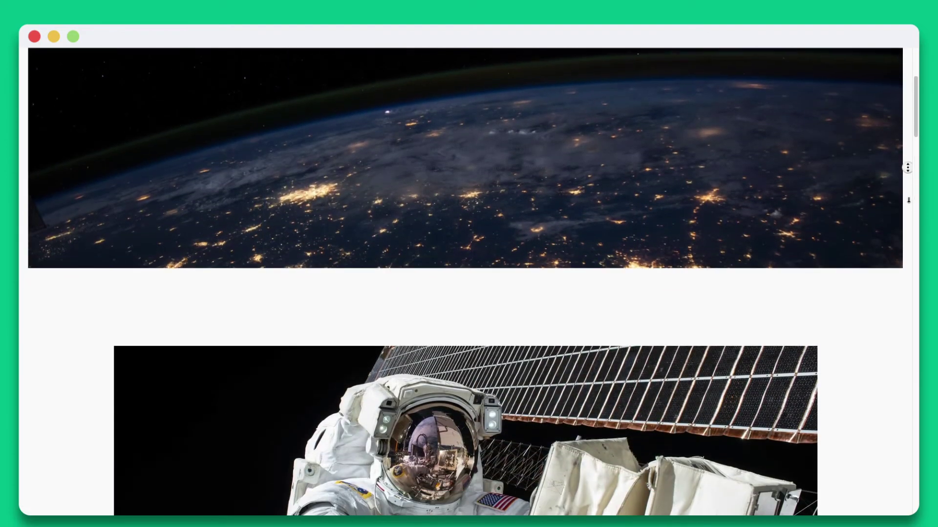
pyautogui.scroll(-2, 907, 167)
pyautogui.scroll(-5, 908, 167)
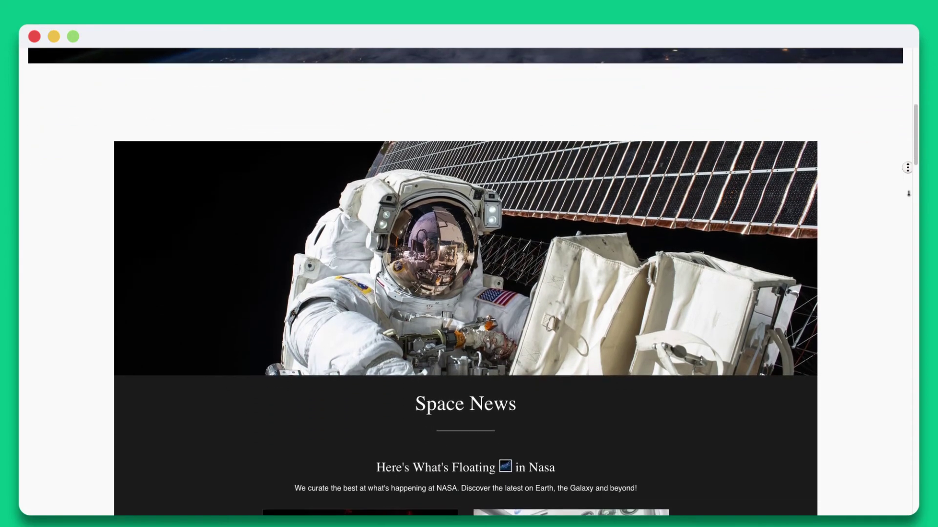
pyautogui.scroll(-5, 907, 167)
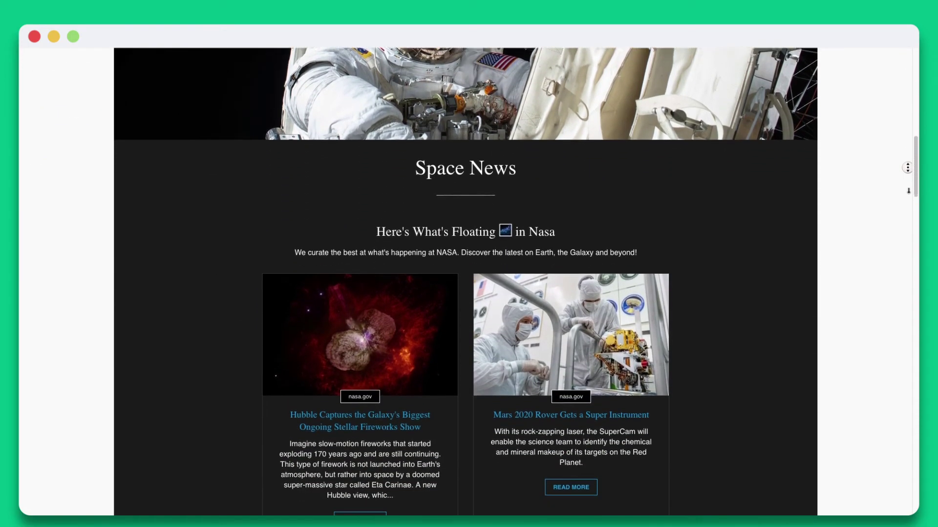
pyautogui.scroll(-5, 907, 168)
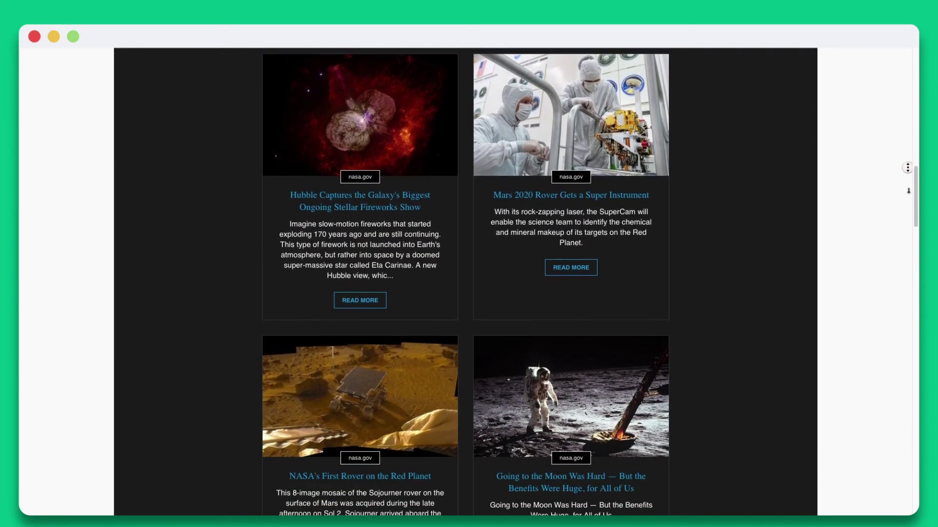
pyautogui.scroll(-4, 907, 168)
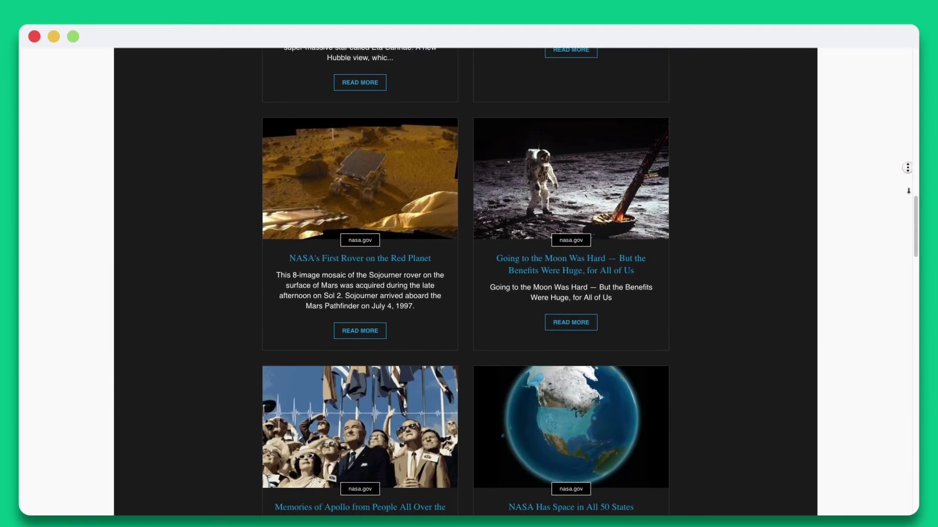